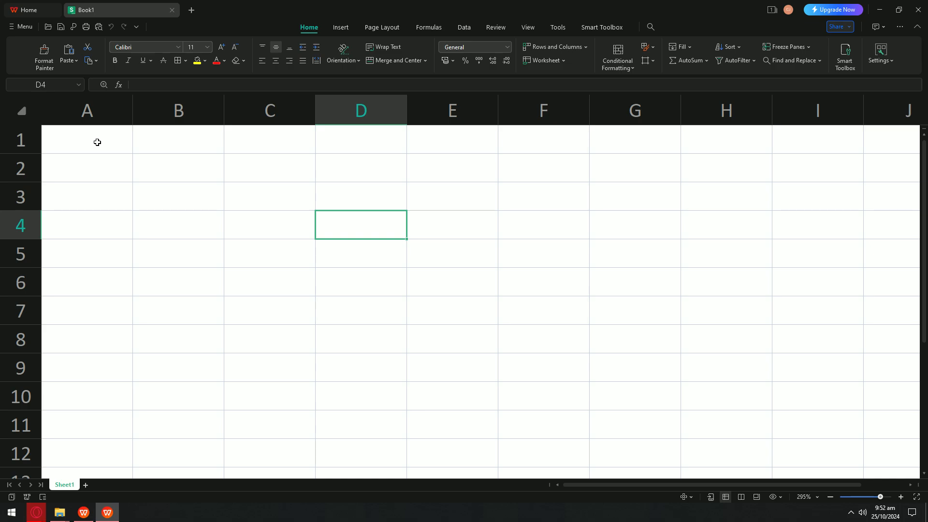
Step: Enter the title SWEET BERRIES AVENUE in cell A1
left_click(110, 136)
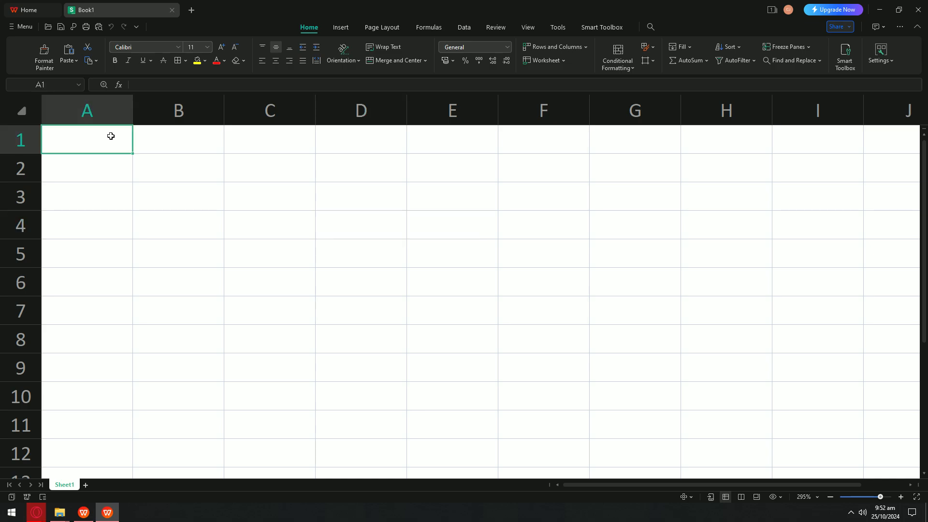
left_click_drag(124, 135, 567, 162)
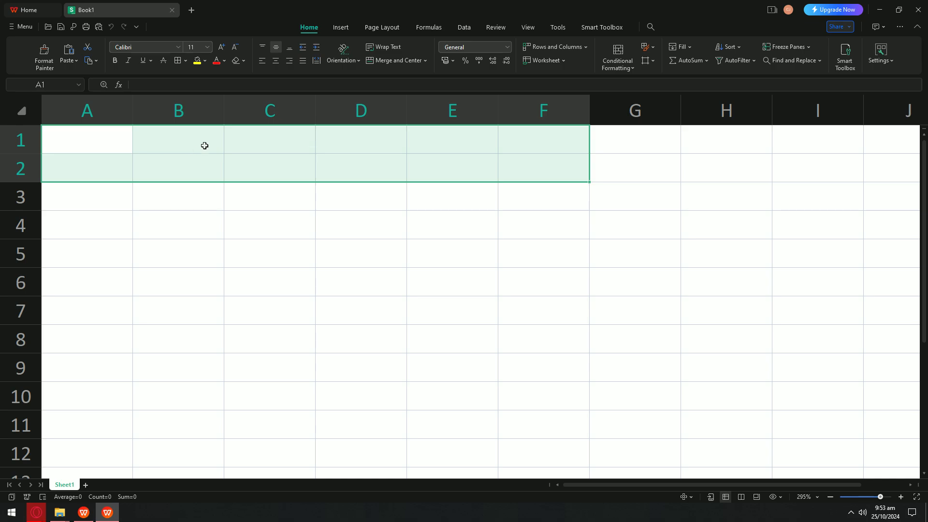
left_click(209, 145)
left_click(81, 154)
double_click(90, 141)
type("Swew")
key("BackSpace")
type("eet B")
key("BackSpace")
key("BackSpace")
key("BackSpace")
key("BackSpace")
key("BackSpace")
key("BackSpace")
type("WEET")
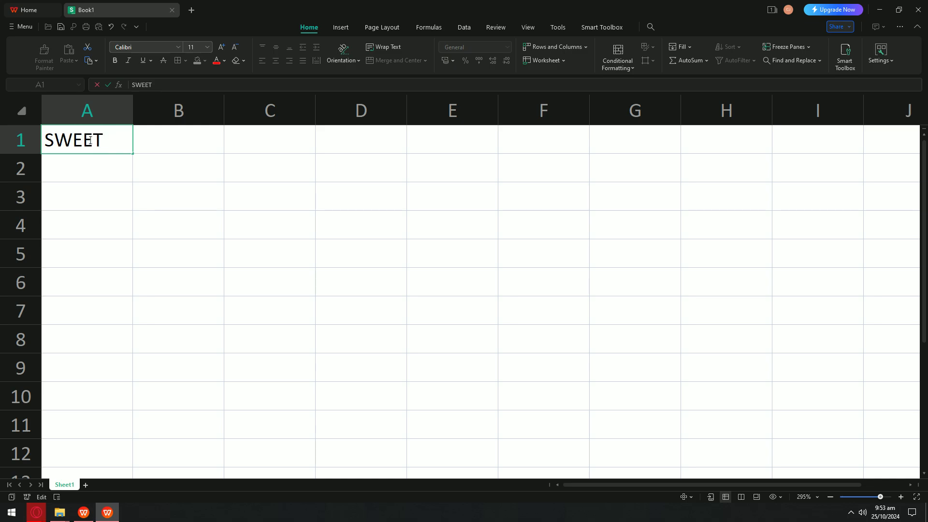
type(" BERRIES C")
key("BackSpace")
type("AVENUE")
key("Return")
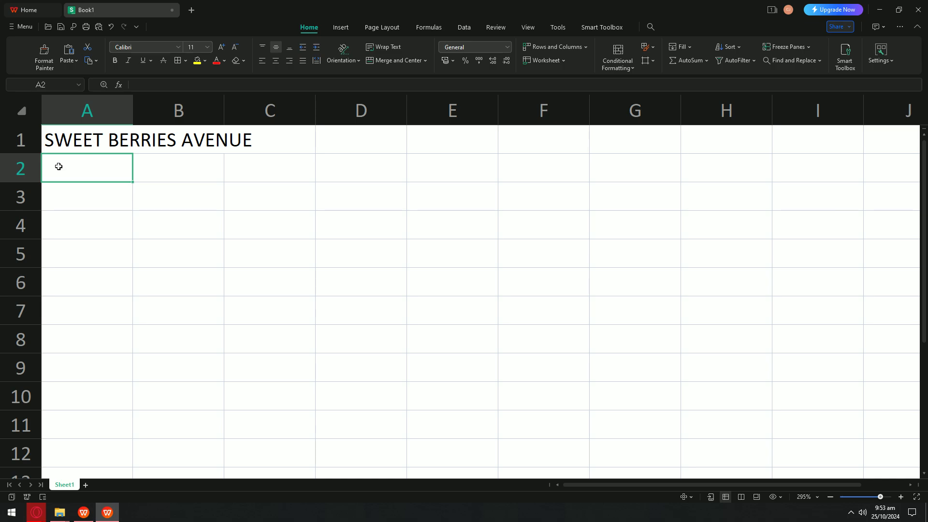
Step: Enter the subtitle EMPLOYEE STANDING FOR RAISE in cell A2
double_click(77, 164)
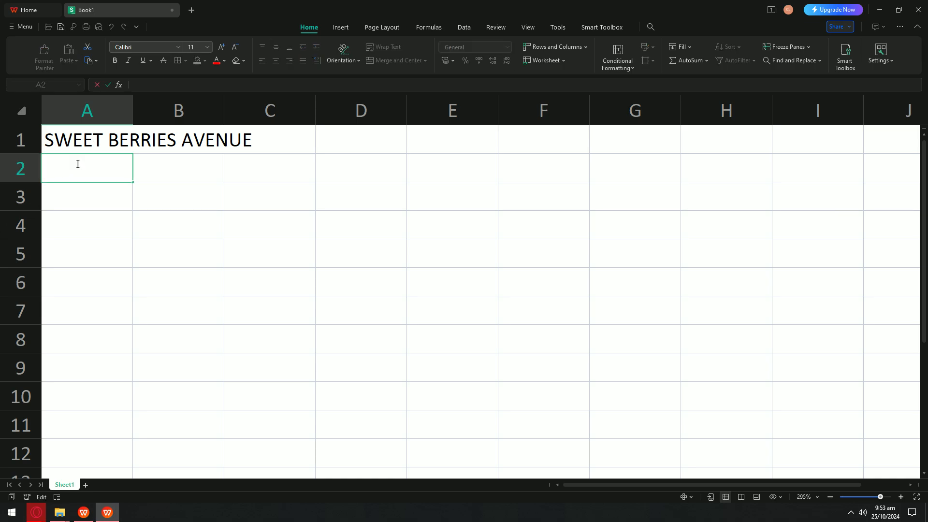
type("EMPLOYE")
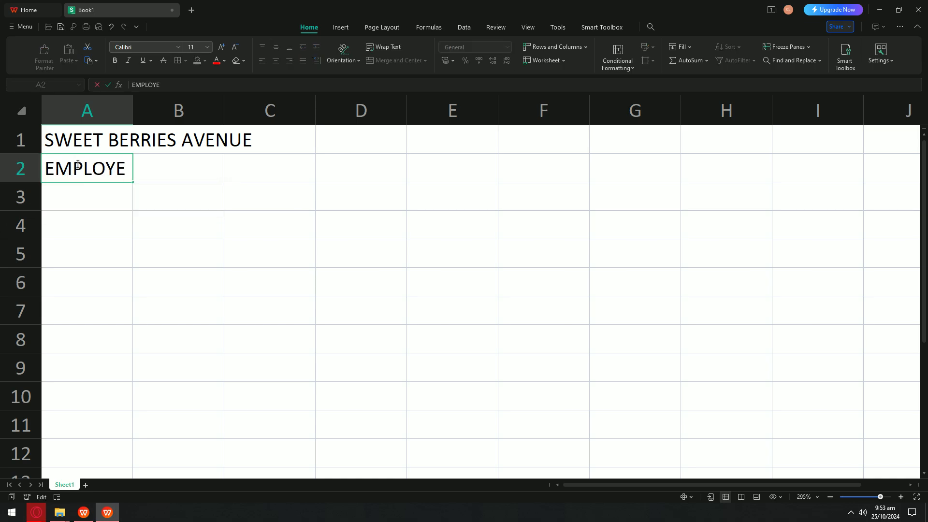
type("E STANDING FOR RA")
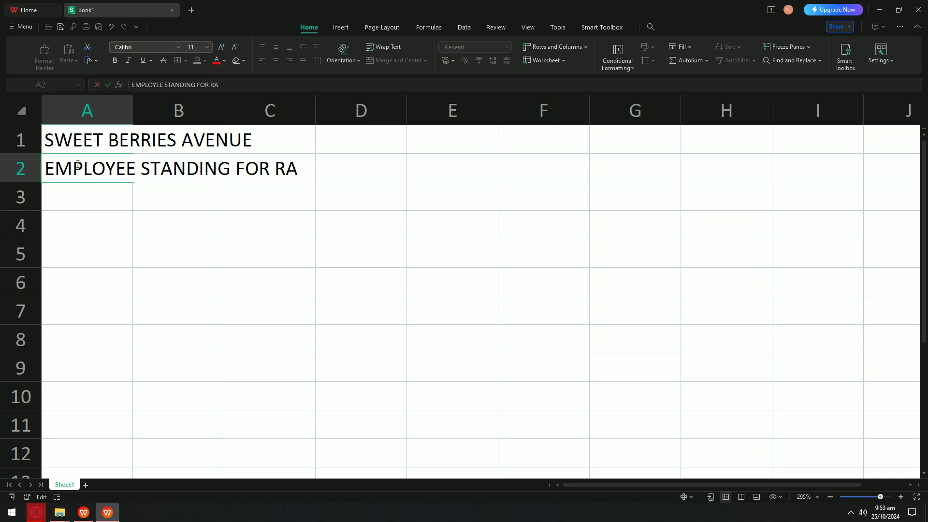
type("ISE")
key("Return")
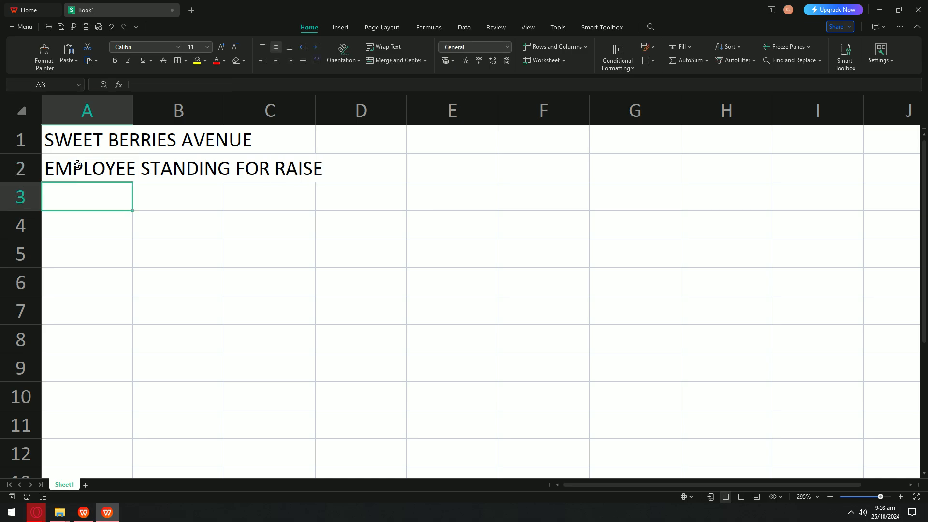
Step: Enter the headers LASTNAME, FIRSTNAME and MI in A3:C3
double_click(102, 201)
type("LA")
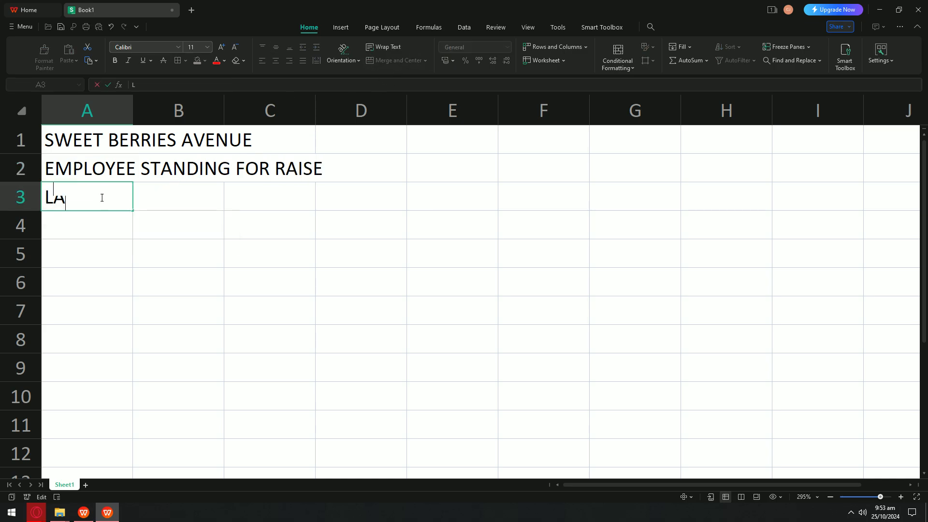
type("ST BANE")
key("BackSpace")
key("BackSpace")
key("BackSpace")
key("BackSpace")
type("NAME")
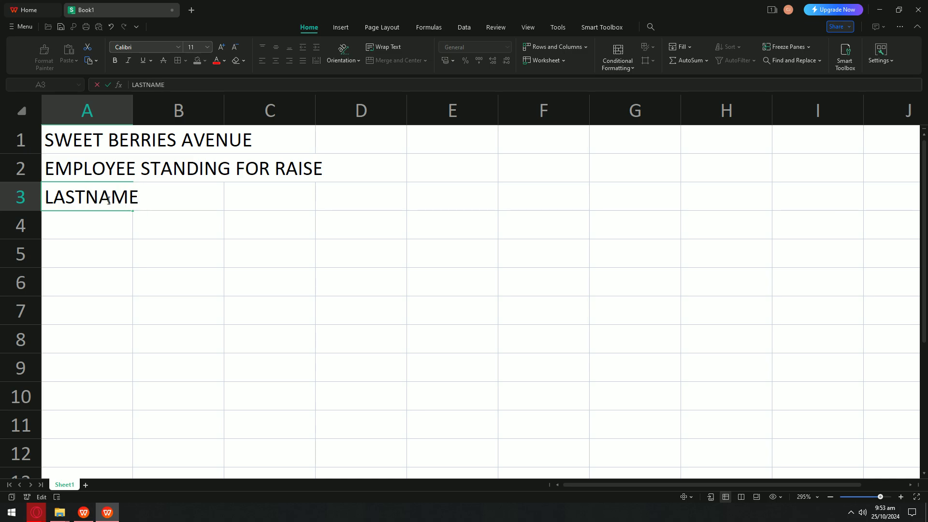
key("Return")
double_click(177, 195)
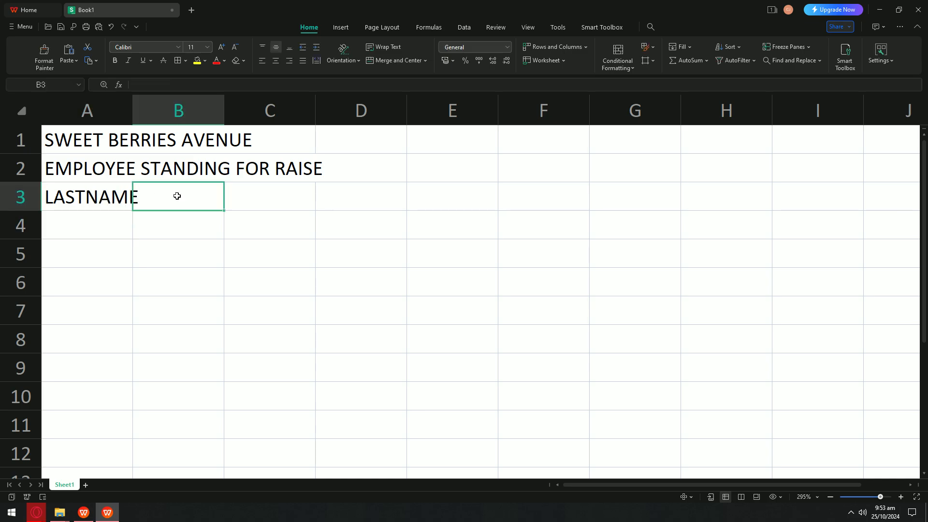
type("FIRSTNAME")
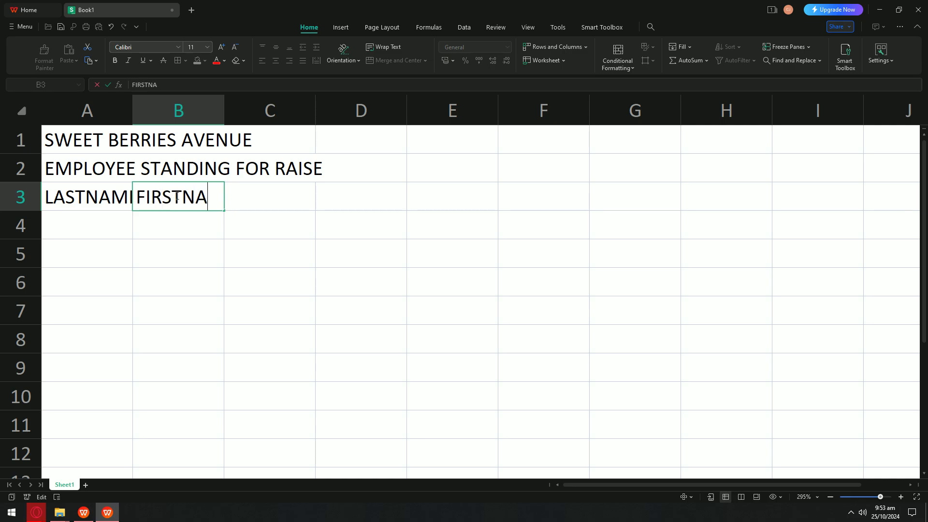
key("Return")
double_click(264, 197)
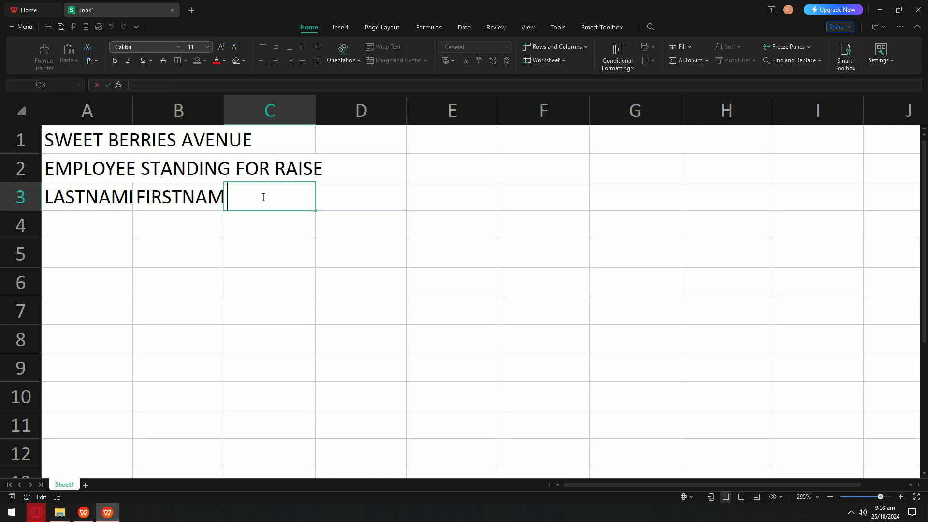
type("MI")
left_click(380, 212)
Step: Enter SALARY in D3 with a second, smaller-font line reading (per 15 days)
left_click(378, 201)
type("SALARY ")
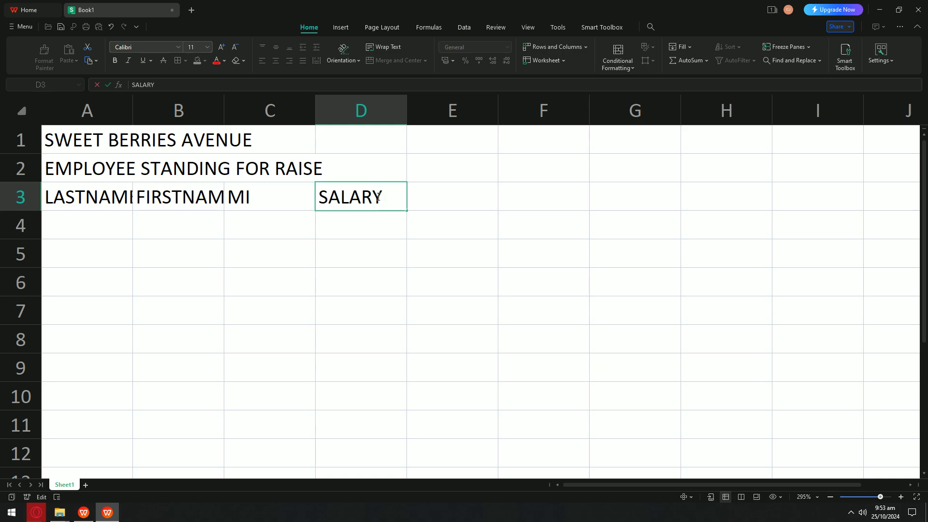
type("(per 15 days)")
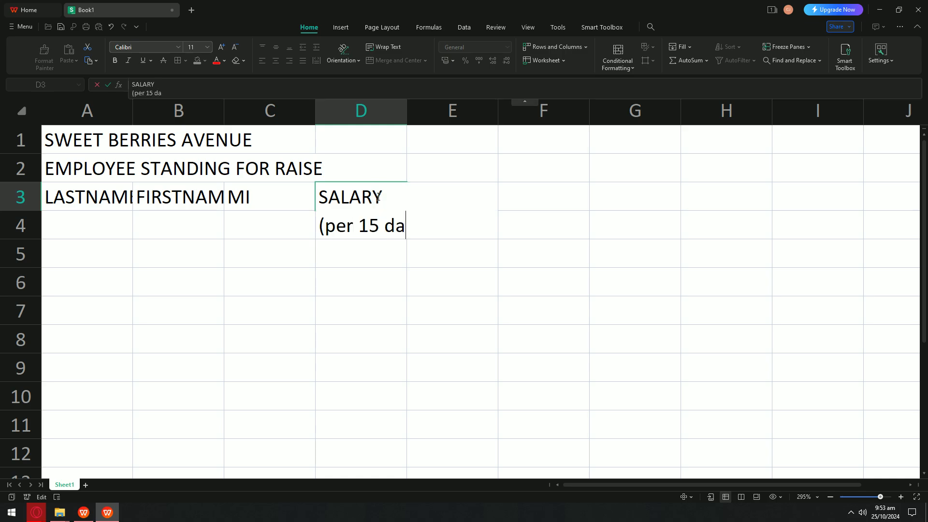
left_click(406, 214)
left_click_drag(444, 228, 316, 229)
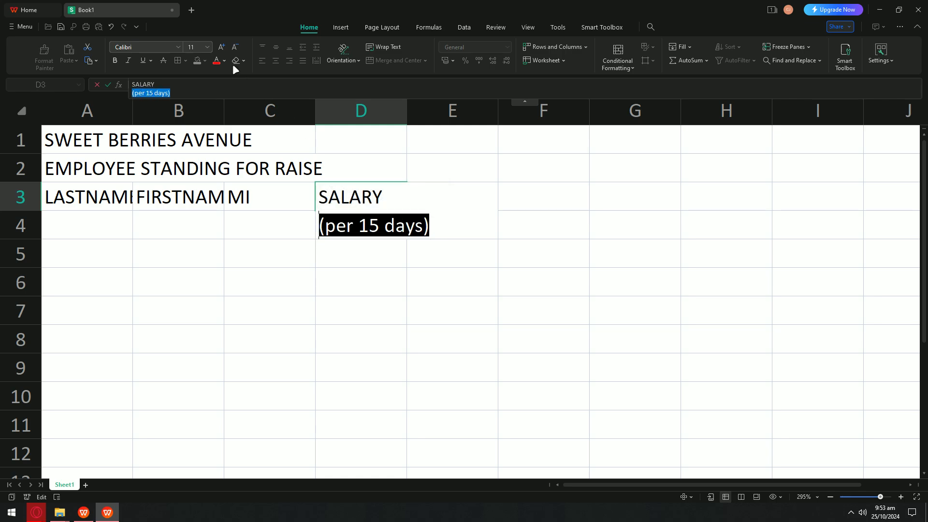
left_click(237, 46)
left_click(237, 46)
left_click(237, 46)
left_click_drag(443, 190, 438, 276)
Step: Enter BENEFIT in E3 and select the title rows A1:E2
double_click(448, 202)
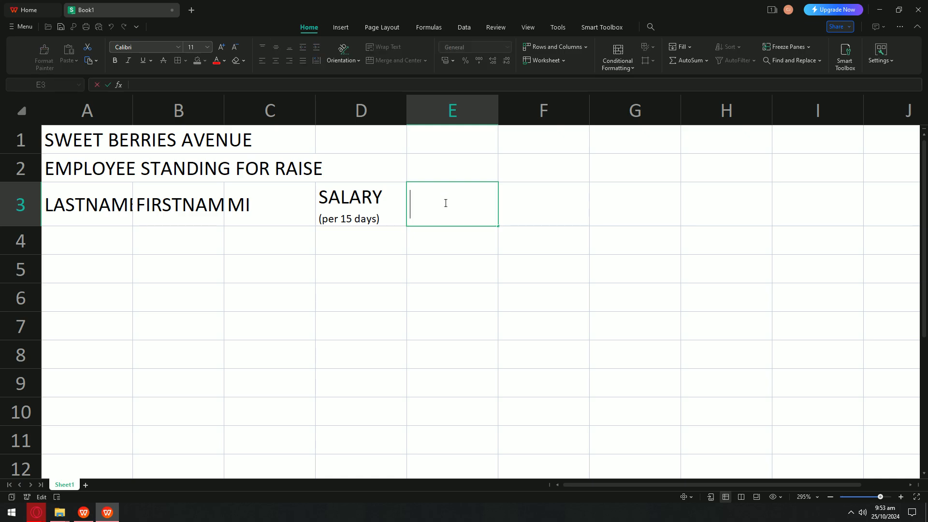
type("BENEF")
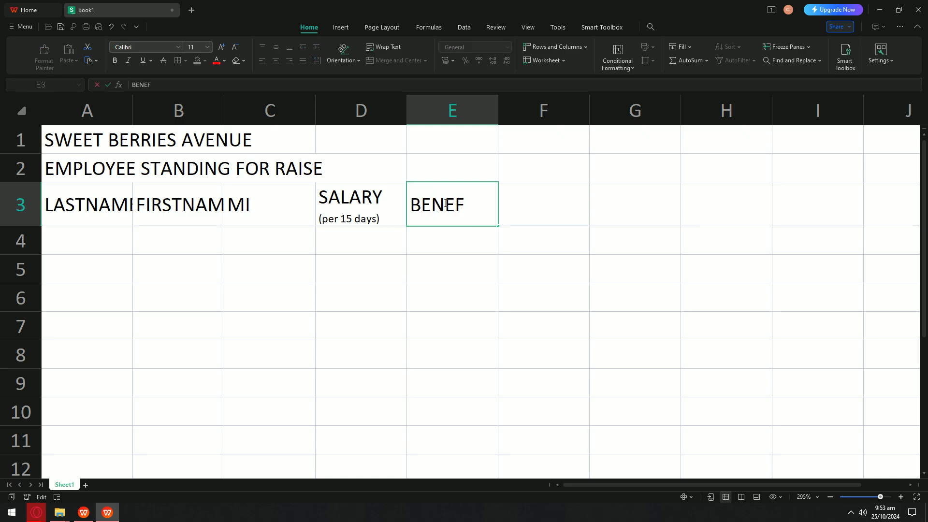
type("IT")
key("Return")
left_click_drag(157, 141, 474, 170)
left_click_drag(81, 137, 445, 156)
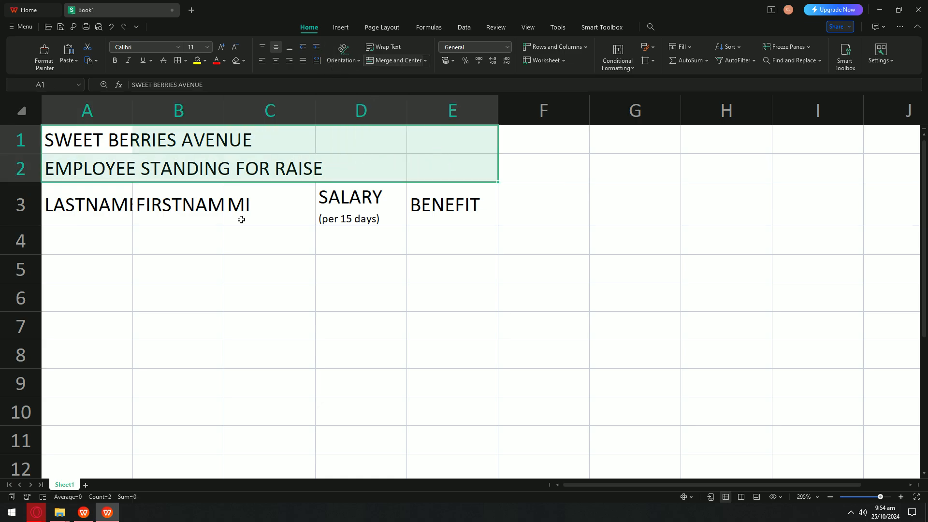
Step: Merge A1:E2 keeping both title lines and center the title text
left_click(402, 59)
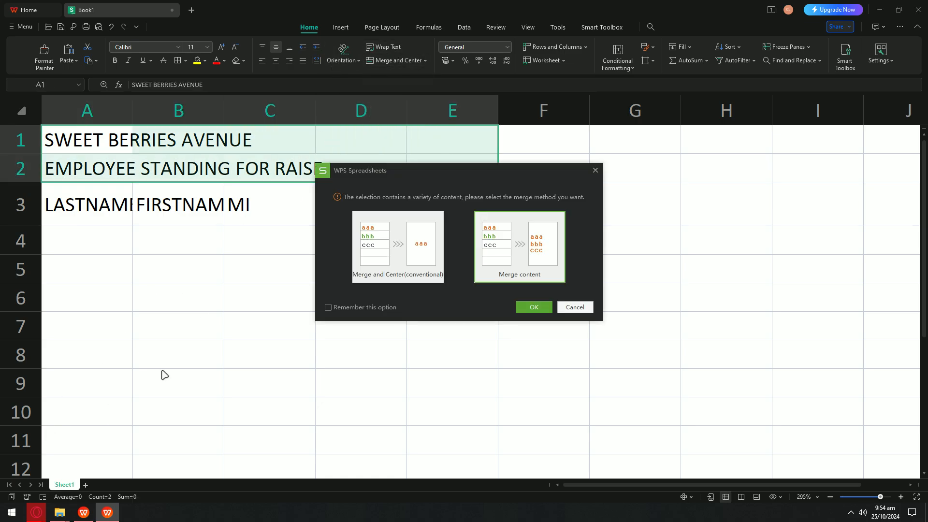
left_click(540, 305)
left_click(13, 516)
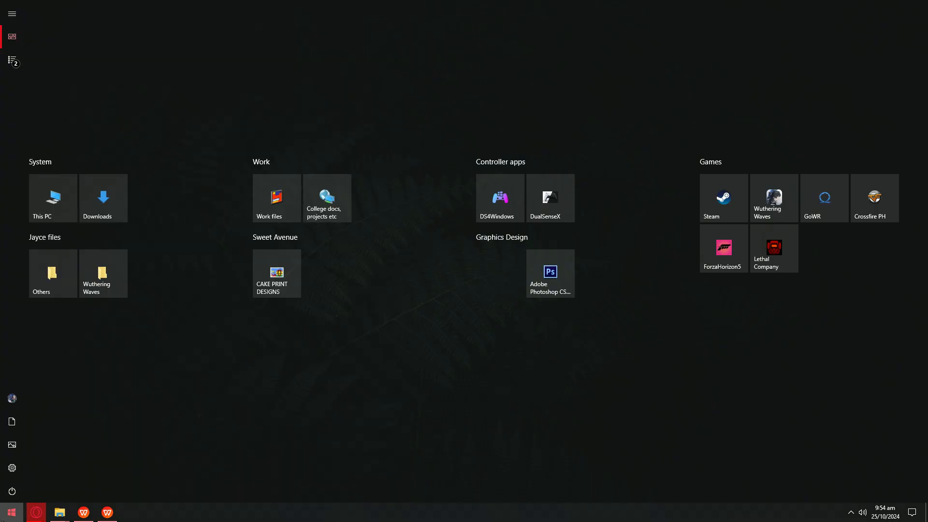
left_click(328, 199)
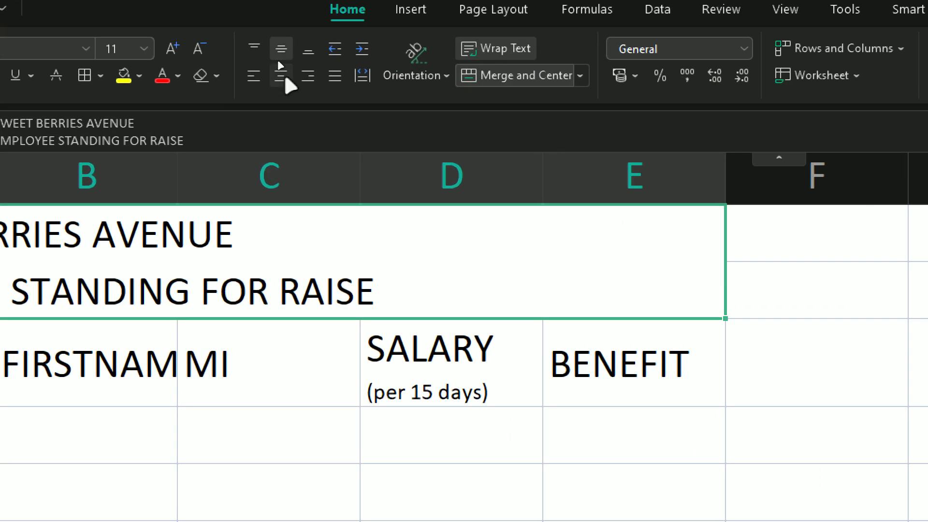
left_click(280, 75)
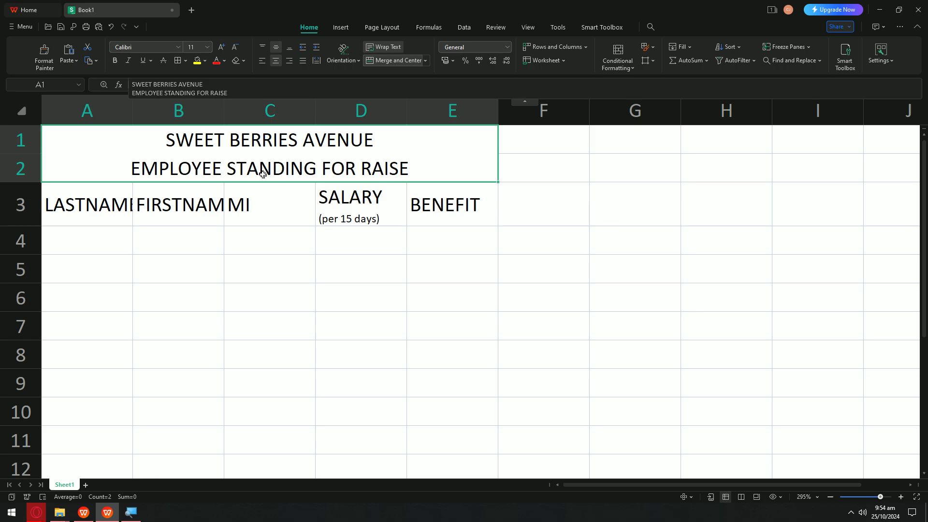
Step: Widen columns A through E so LASTNAME, FIRSTNAME, MI, SALARY and BENEFIT fit
scroll(262, 174, "down", 3)
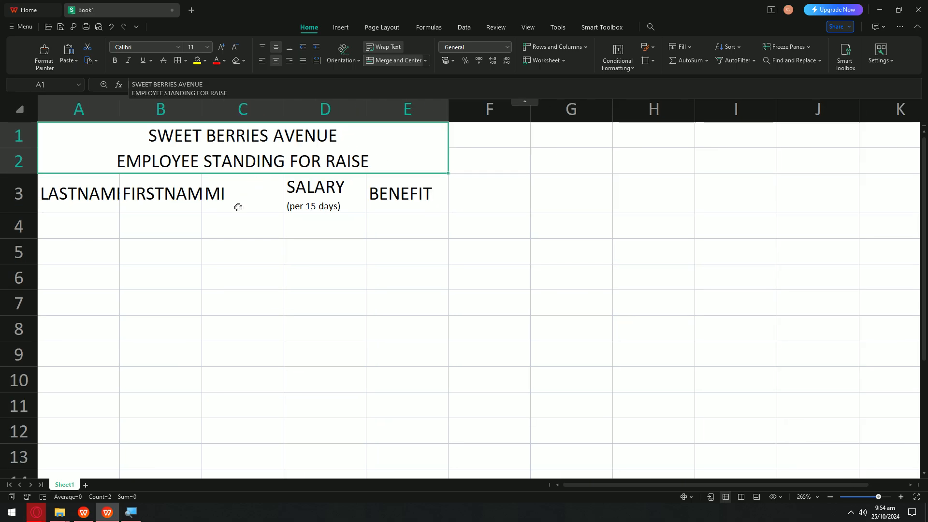
left_click(109, 193)
left_click_drag(120, 99, 207, 92)
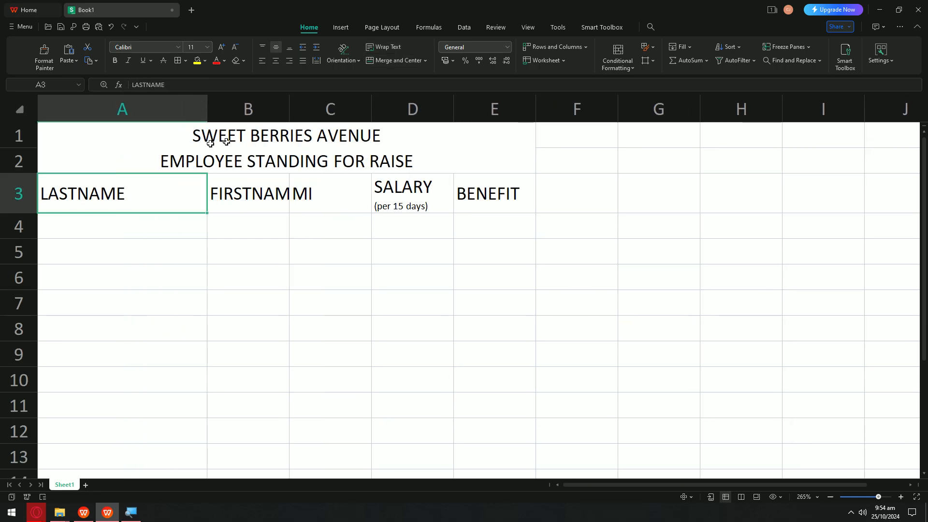
left_click_drag(290, 105, 361, 105)
left_click_drag(443, 104, 490, 103)
left_click_drag(572, 104, 608, 104)
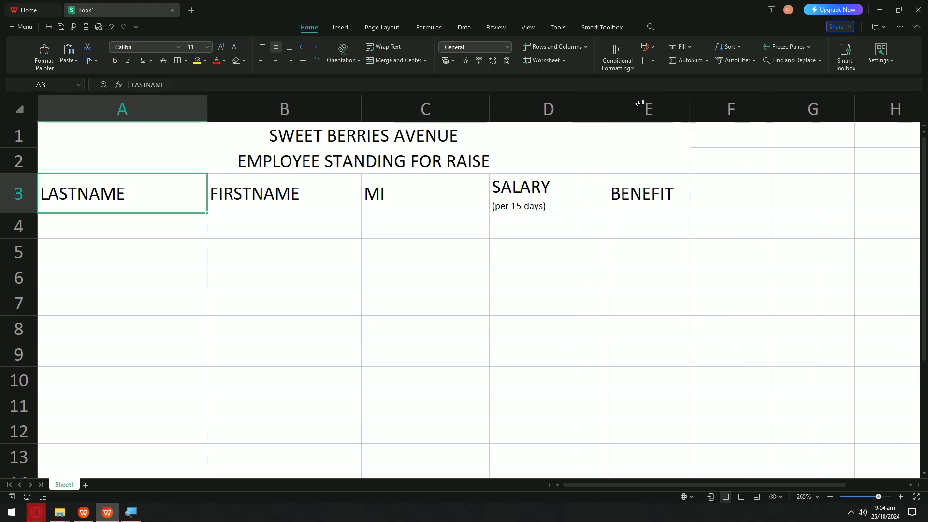
left_click_drag(683, 106, 710, 104)
left_click(548, 193)
left_click_drag(108, 182, 667, 190)
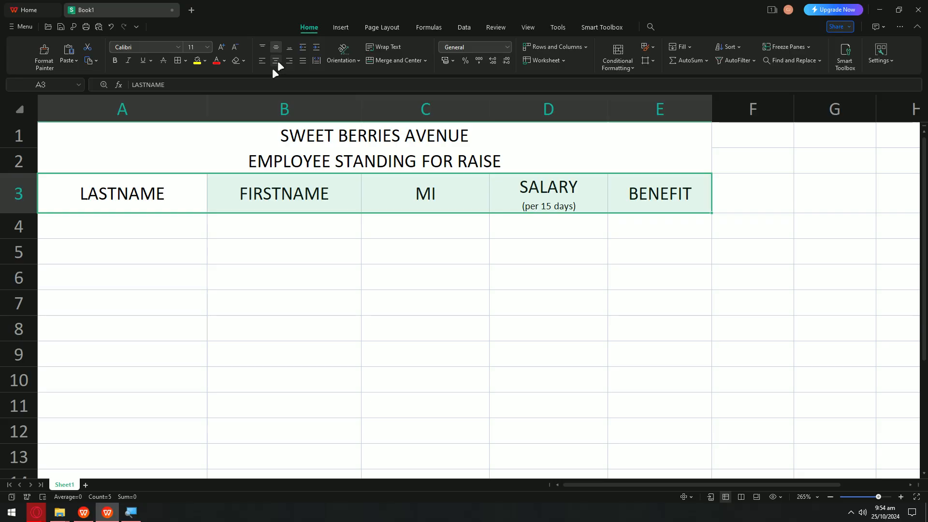
left_click(92, 192)
left_click(261, 154)
key("ctrl+b")
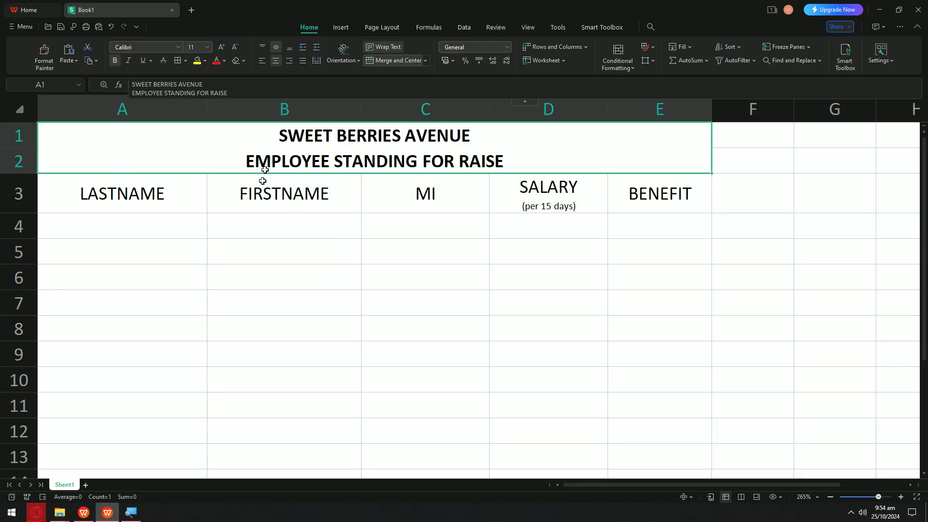
left_click(232, 223)
left_click(180, 197)
left_click(209, 216)
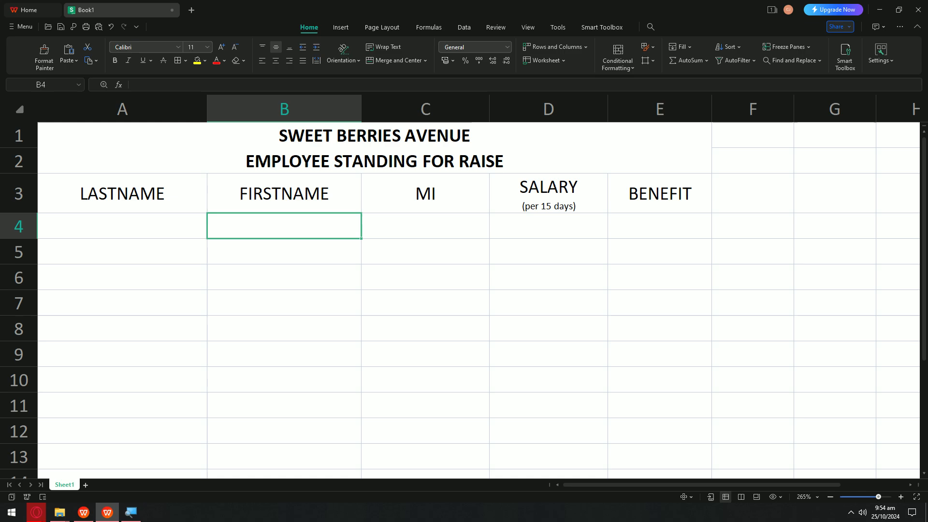
left_click_drag(184, 196, 632, 193)
key("ctrl+b")
left_click(543, 244)
left_click_drag(170, 177, 667, 203)
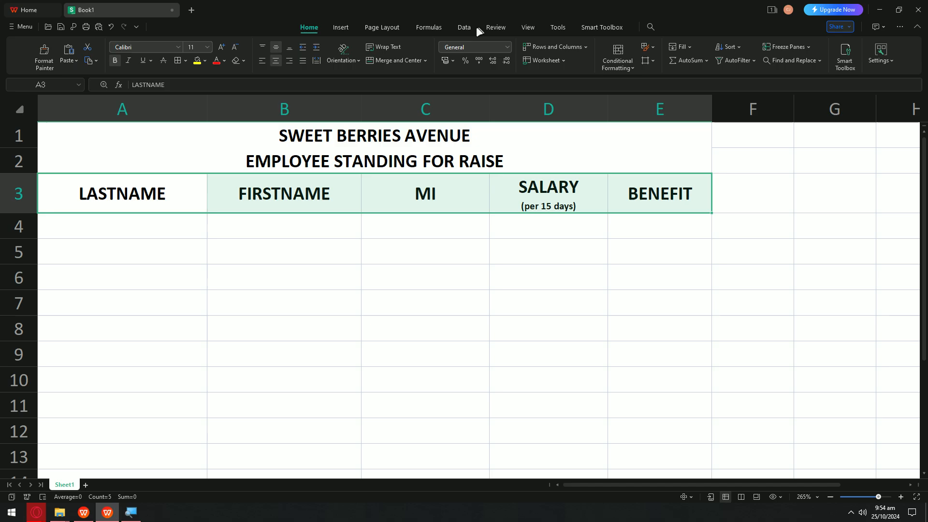
left_click(368, 24)
left_click(352, 25)
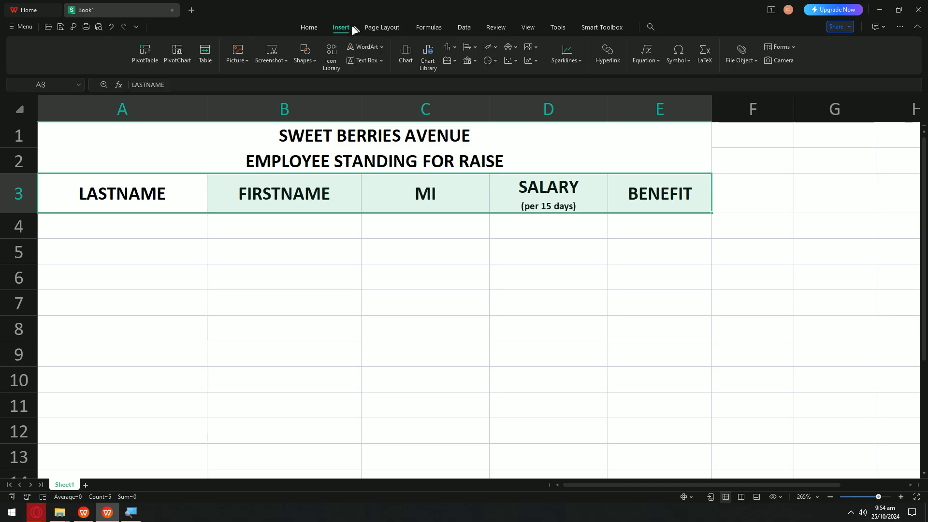
left_click(318, 28)
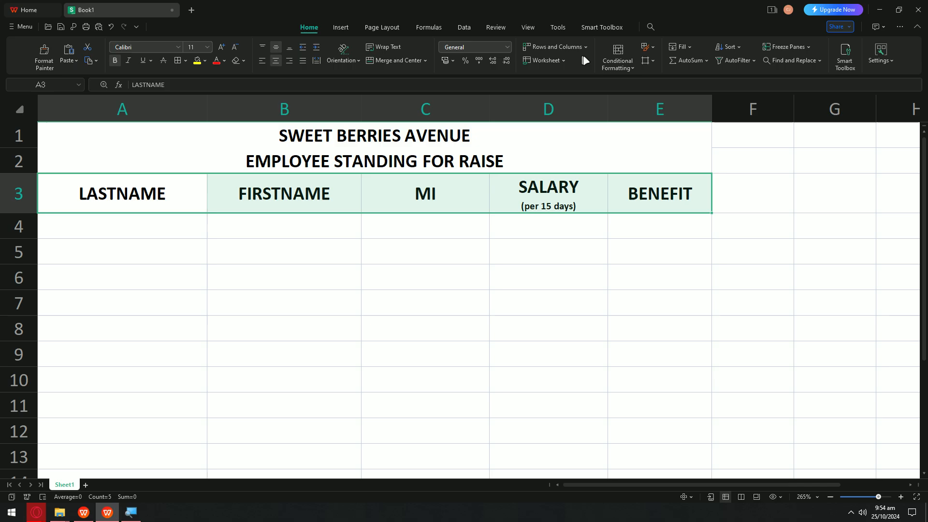
Step: Fill the header row A3:E3 light yellow
left_click(527, 27)
left_click(492, 26)
left_click(434, 26)
left_click(340, 26)
left_click(310, 27)
left_click(205, 61)
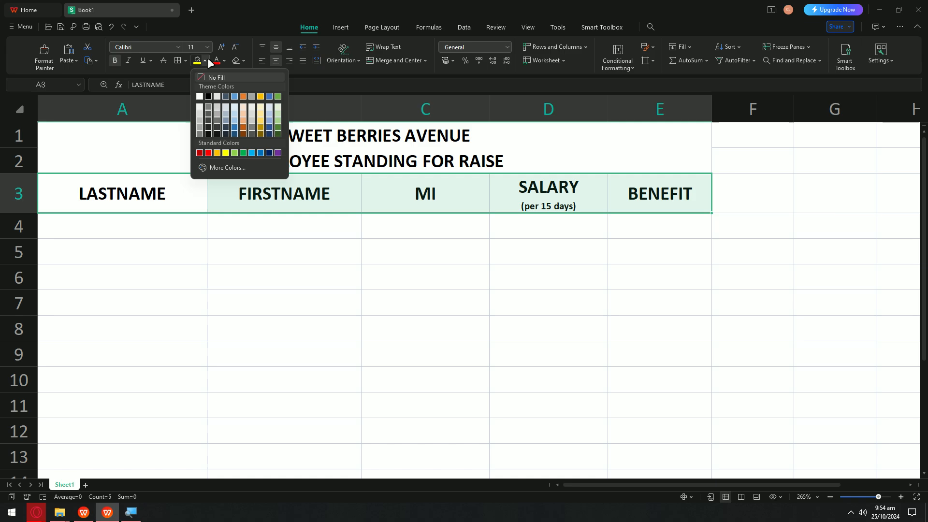
left_click(264, 110)
left_click(612, 231)
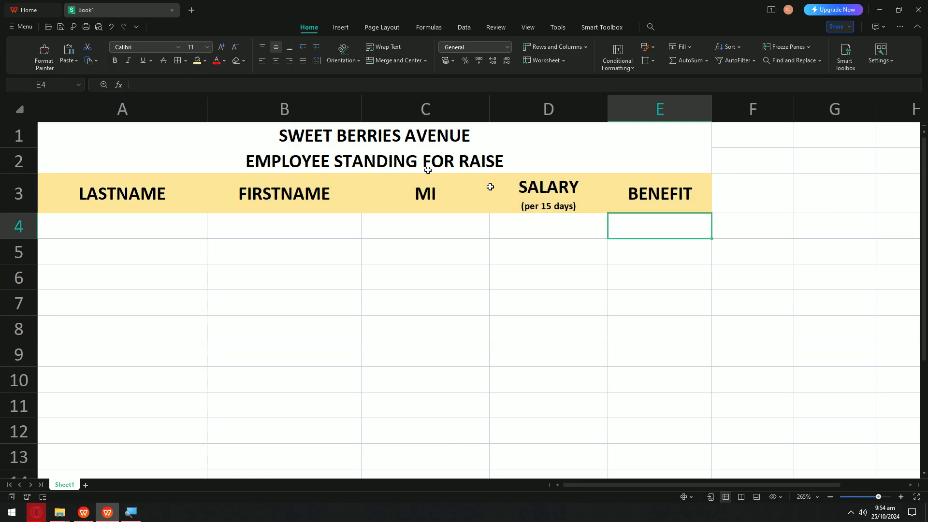
Step: Fill the merged title block light peach, replacing an initial purple fill
left_click(365, 143)
left_click(204, 61)
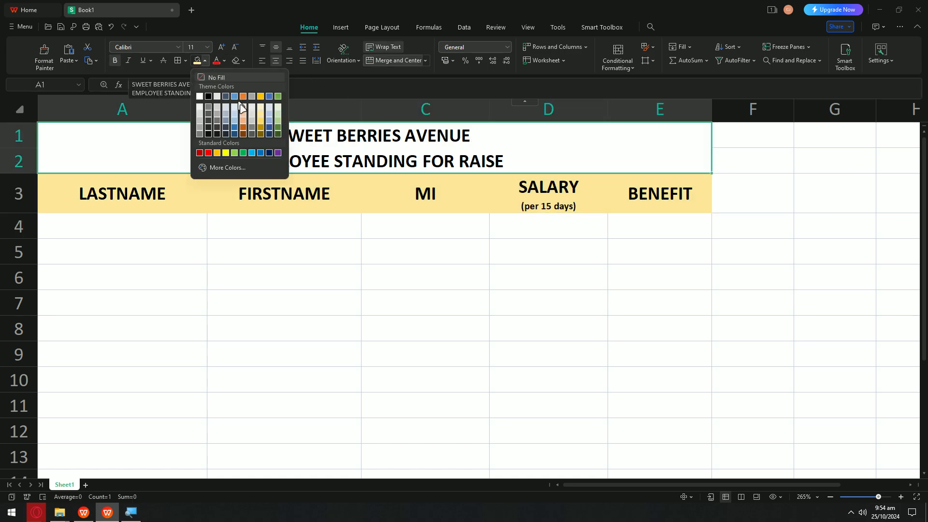
left_click(278, 153)
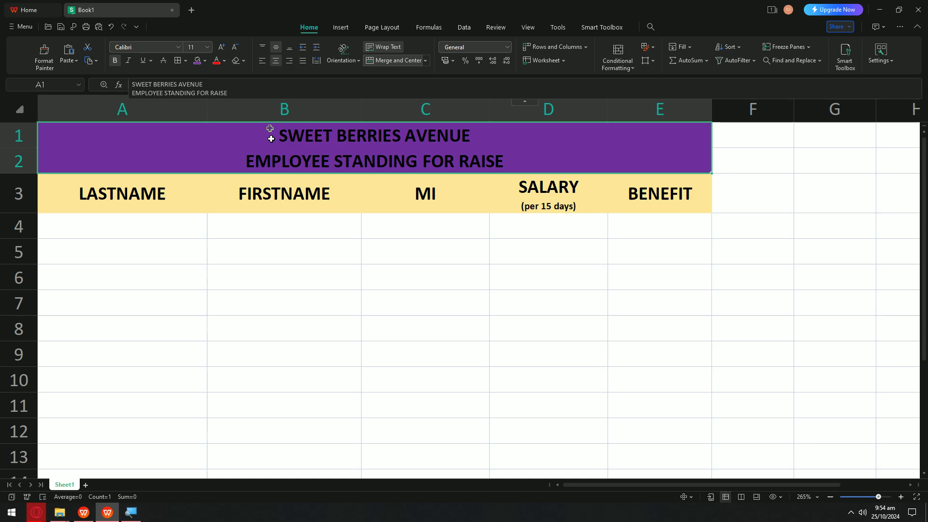
left_click(205, 60)
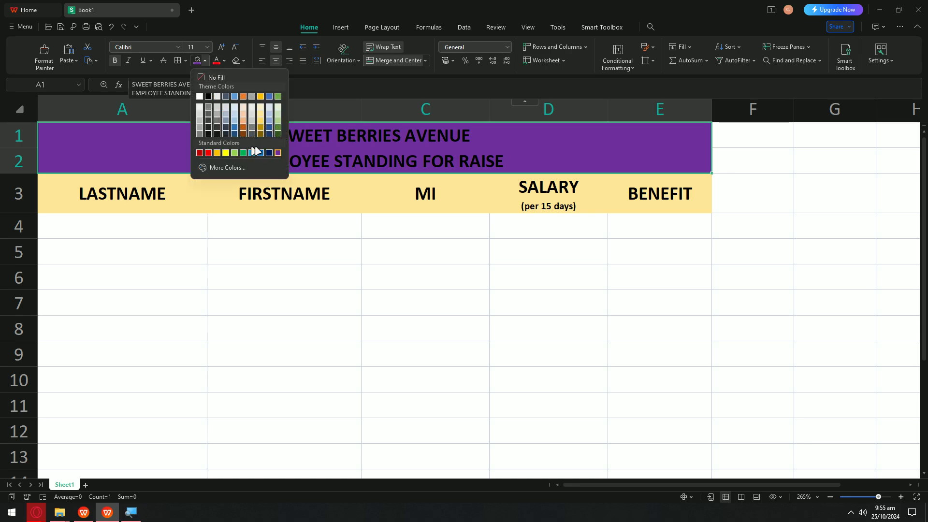
left_click(243, 122)
left_click(420, 276)
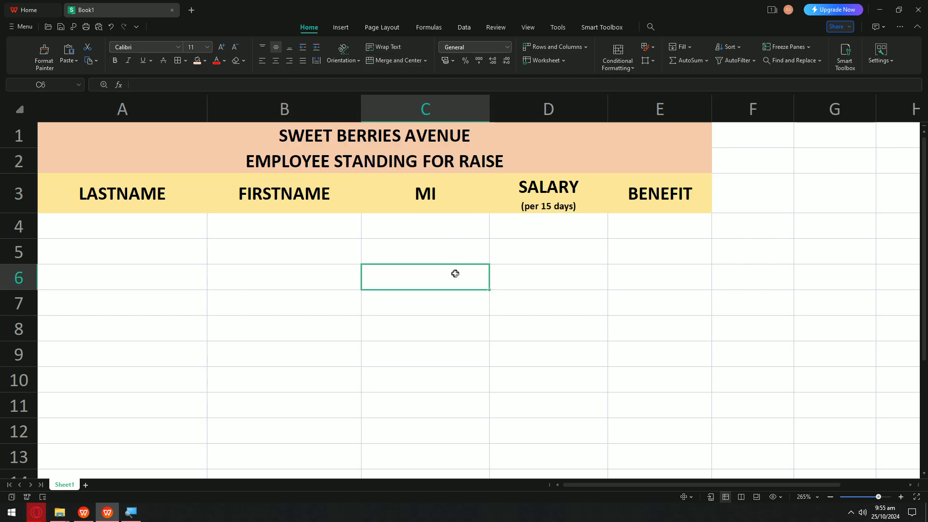
Step: Enter the first two employees' last names in A4 and A5
left_click(154, 229)
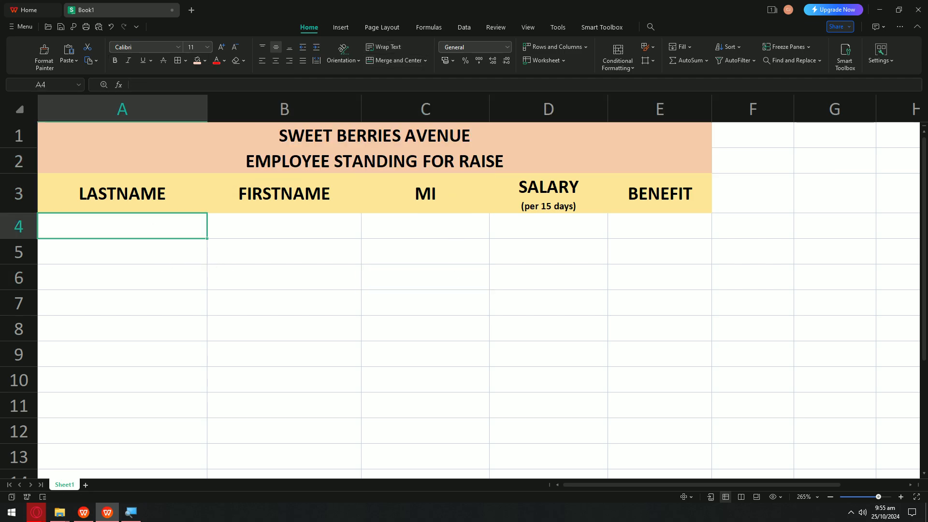
double_click(166, 226)
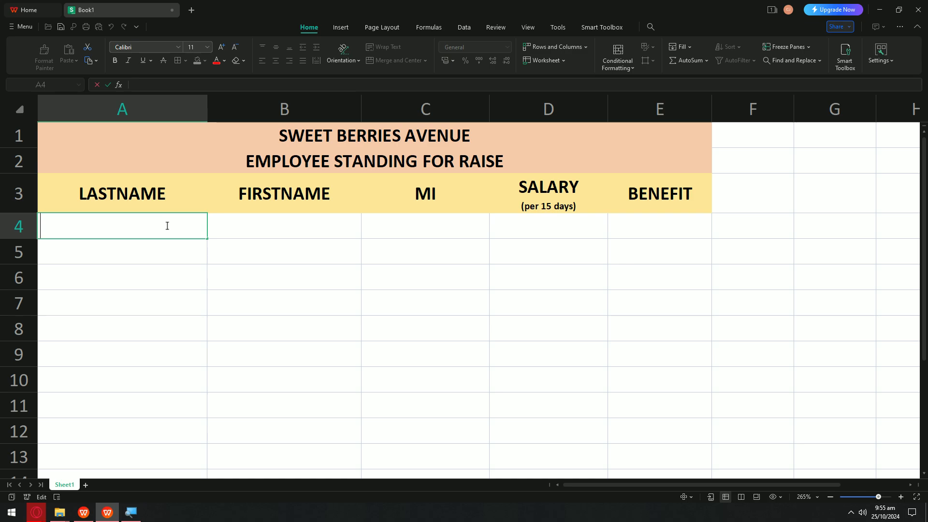
key("Return")
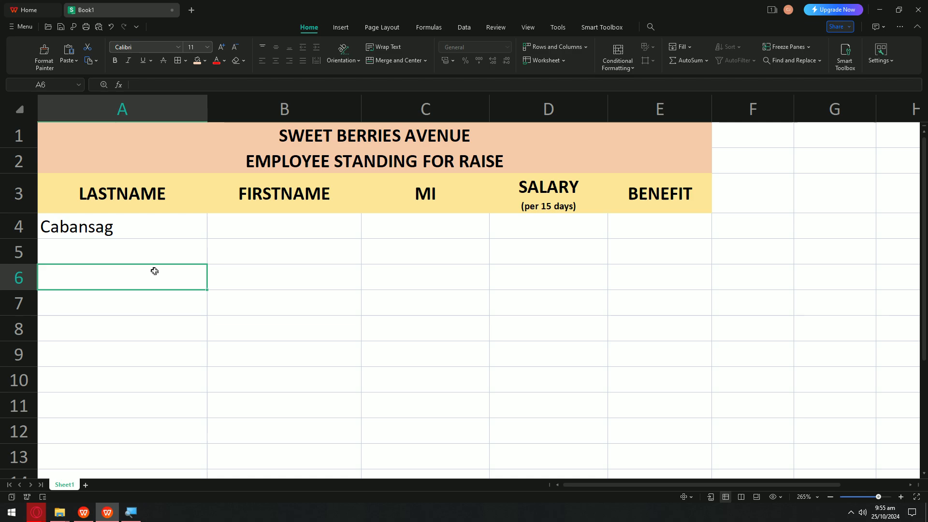
double_click(152, 254)
type("Cee J")
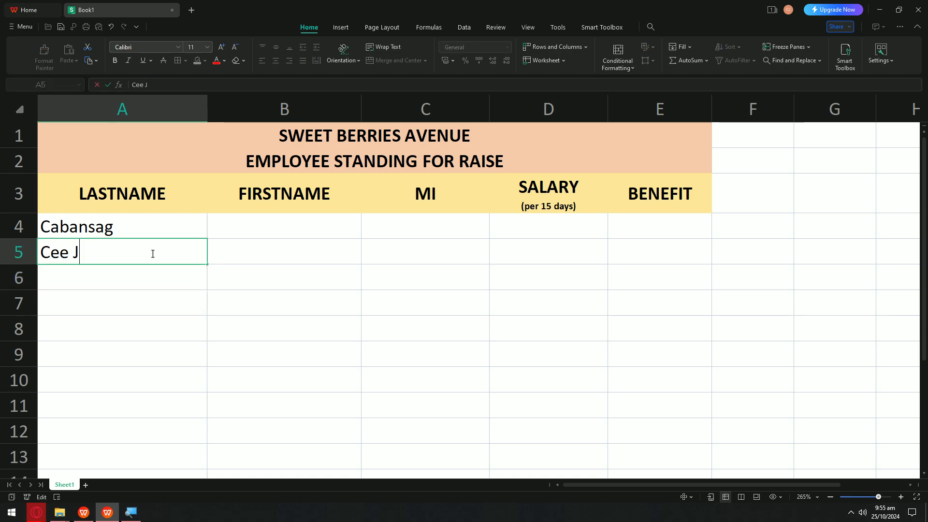
key("BackSpace")
key("BackSpace")
key("BackSpace")
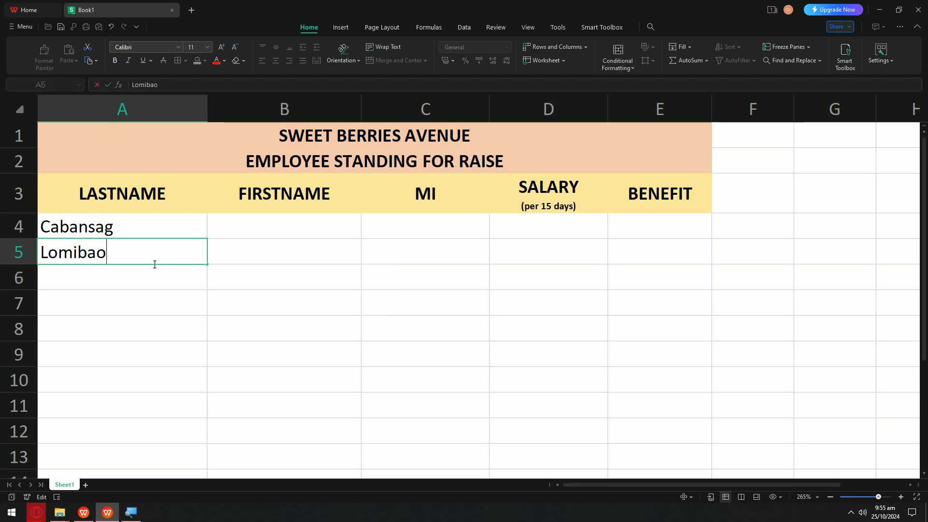
Step: Enter the remaining two employees' last names in A6 and A7
left_click(146, 276)
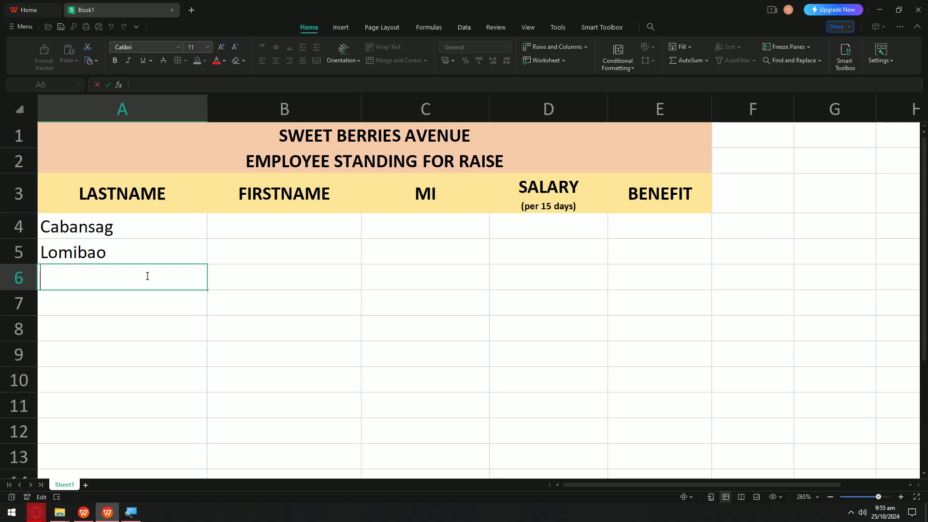
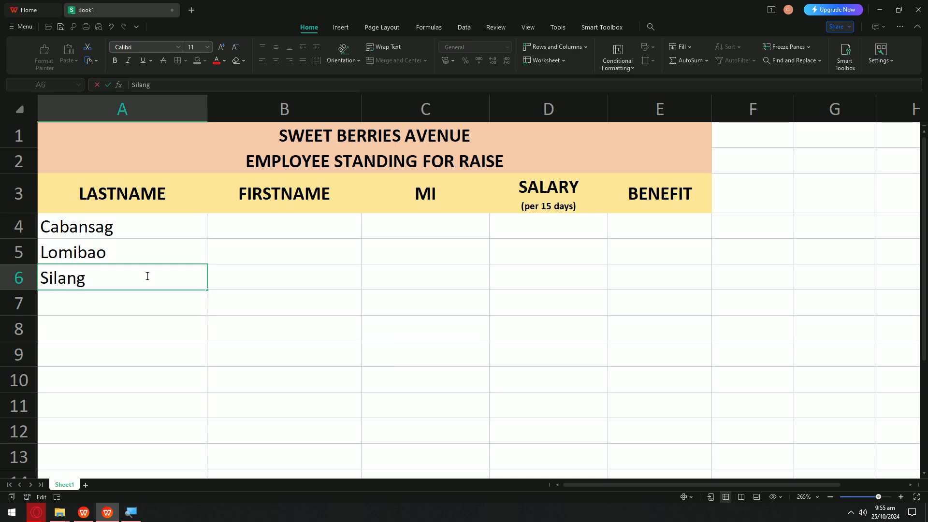
left_click(143, 295)
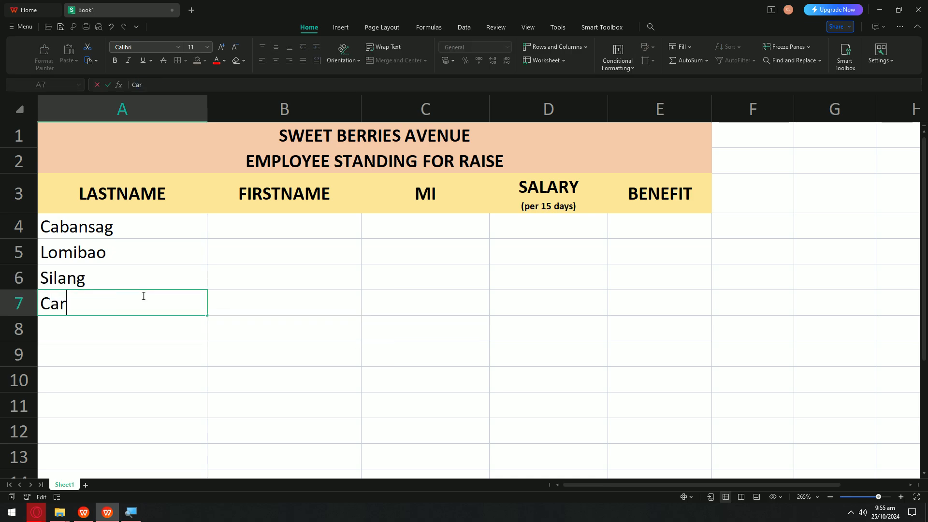
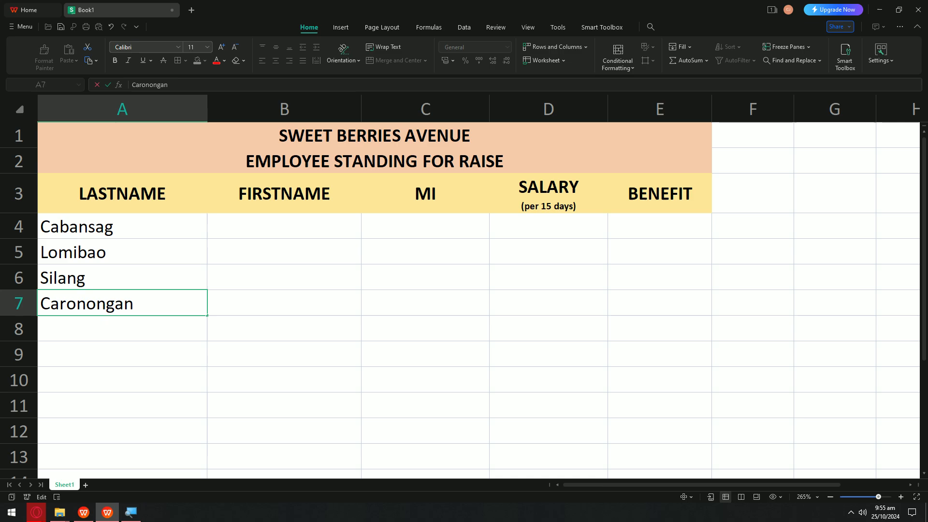
key("Tab")
Step: Start the first employee's first name in B4, clearing a mistyped letter
left_click(272, 231)
type("C")
key("BackSpace")
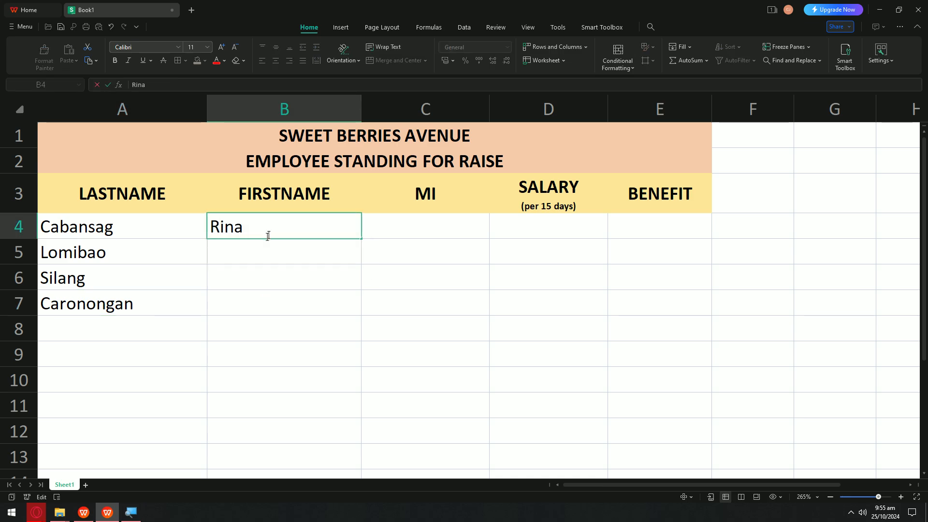
Step: Fill in the four employees' first names in B4:B7
left_click(263, 244)
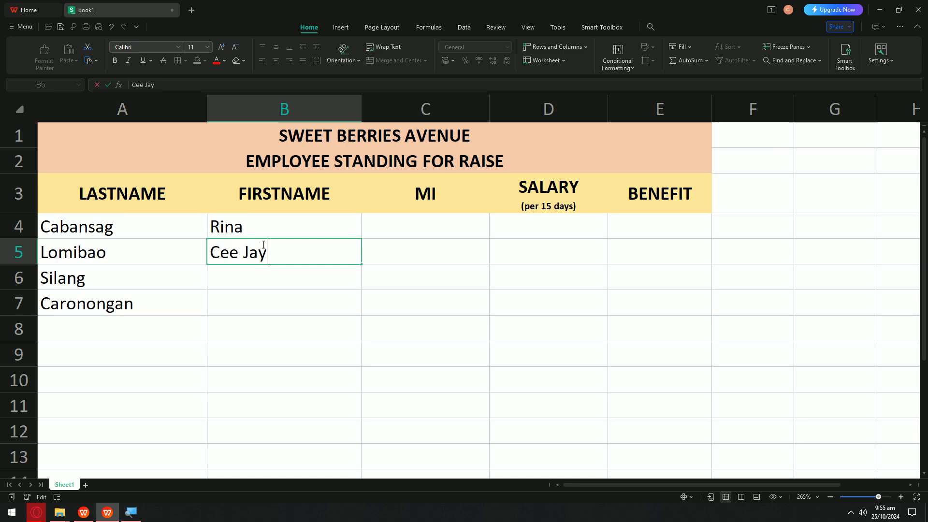
left_click(239, 270)
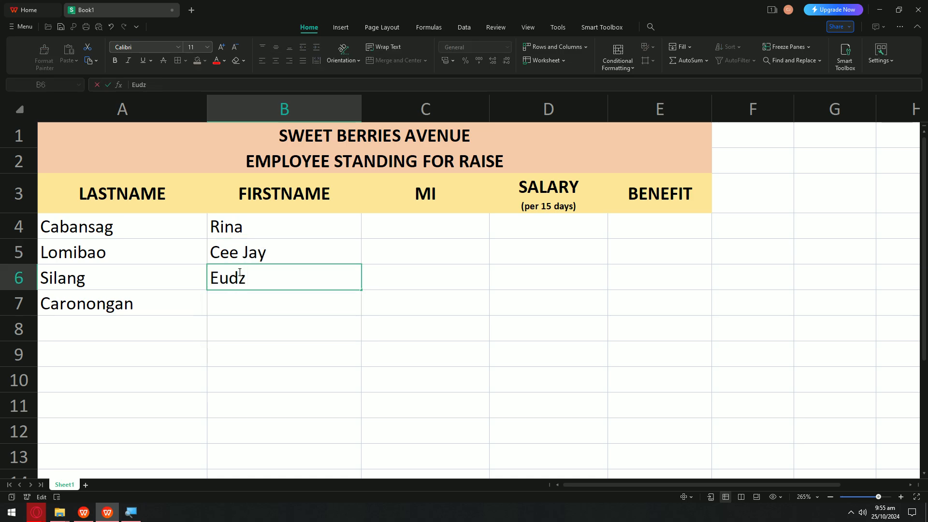
left_click(238, 297)
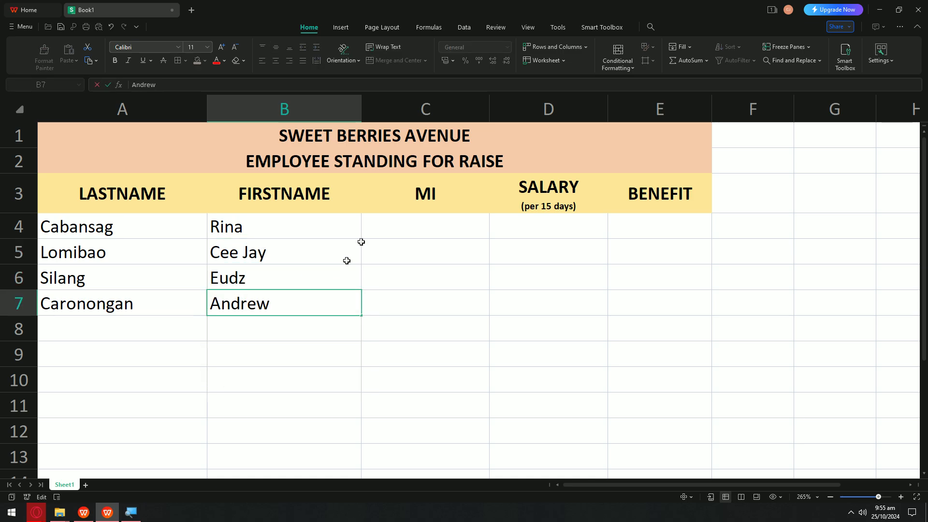
Step: Enter the middle initials in C4:C7, fixing the extra letter in C4
left_click(416, 212)
double_click(420, 224)
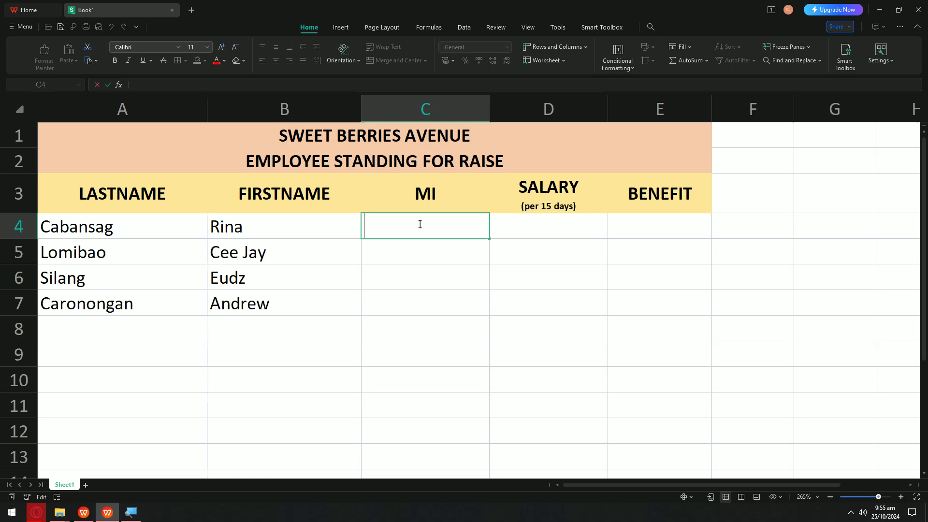
type("AB")
left_click(408, 253)
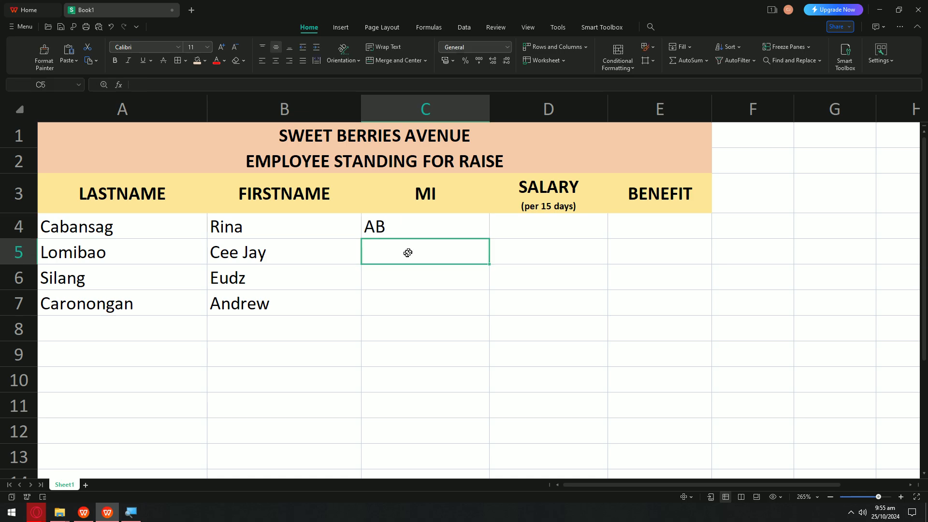
double_click(437, 217)
key("BackSpace")
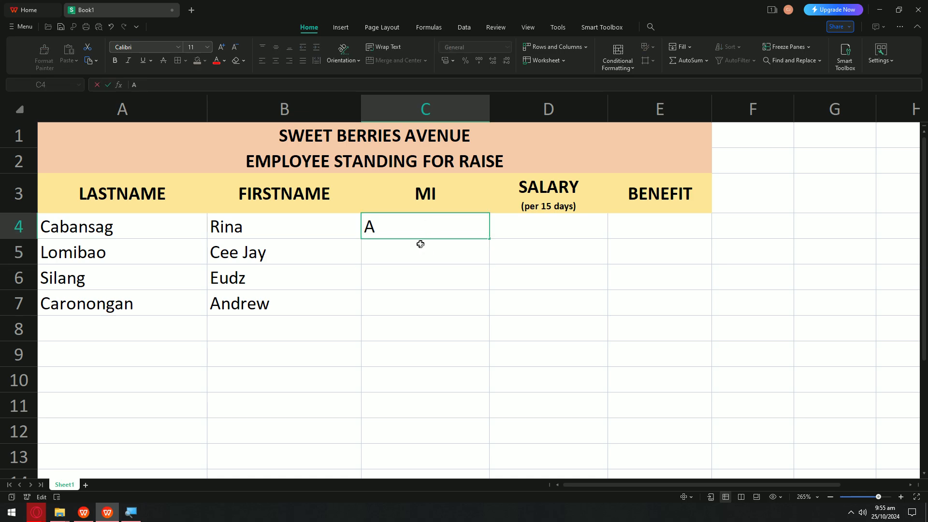
left_click(420, 244)
type("a")
key("BackSpace")
type("A")
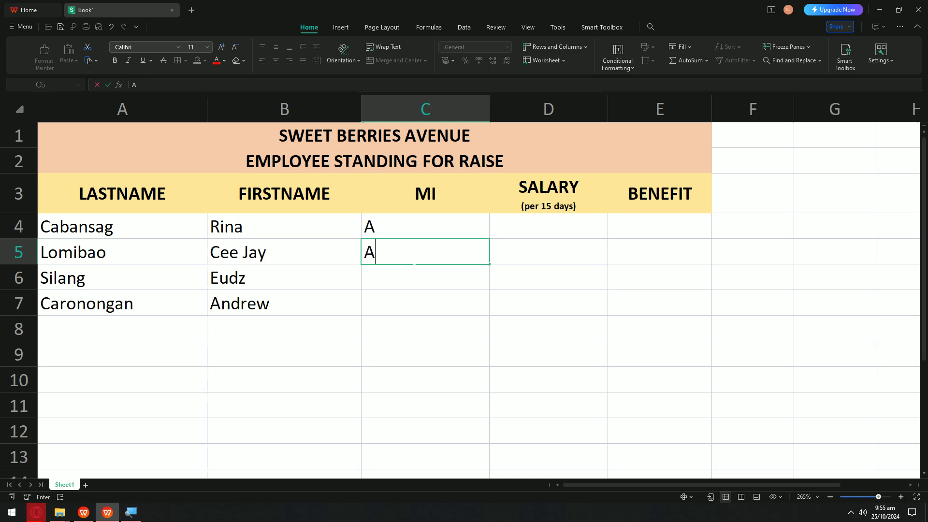
key("Return")
type("B")
key("Return")
type("C")
left_click(622, 276)
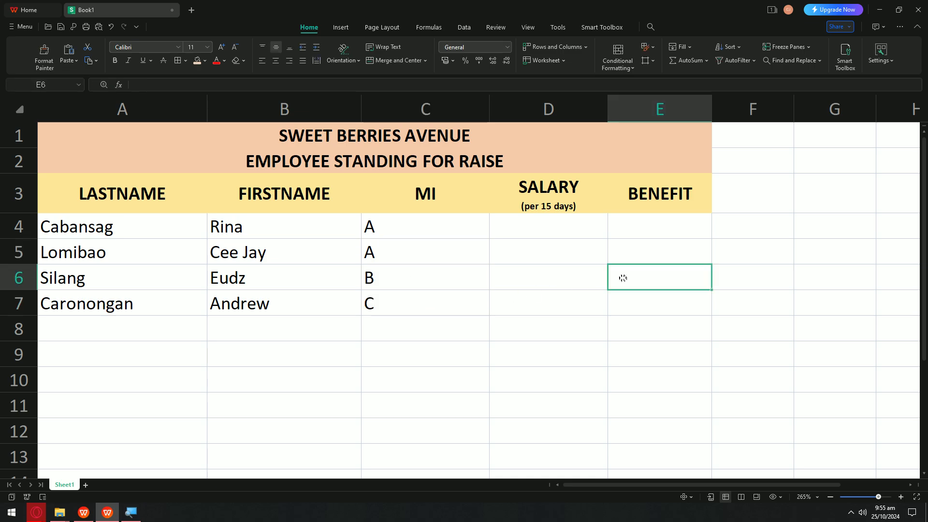
Step: Enter salaries 4234, 4025, 3893 and 4502 in D4:D7
left_click(321, 228)
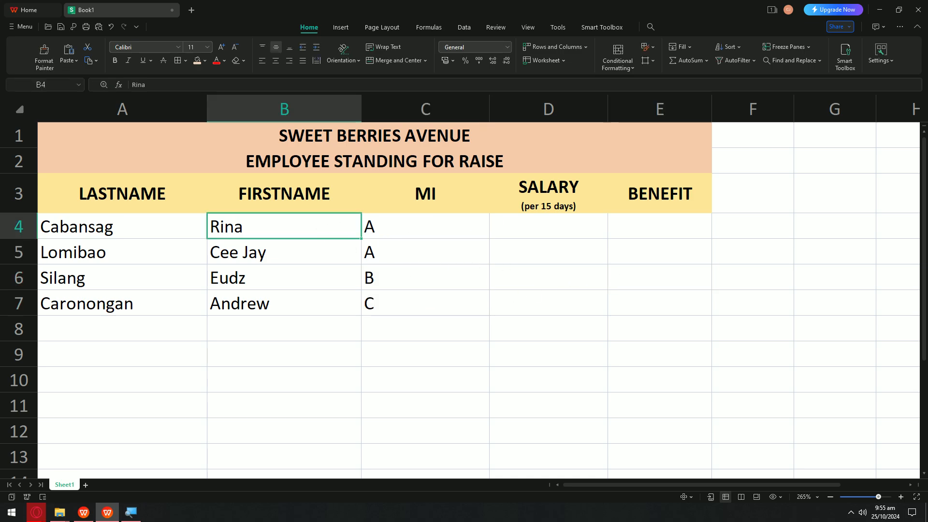
double_click(504, 226)
type("4234")
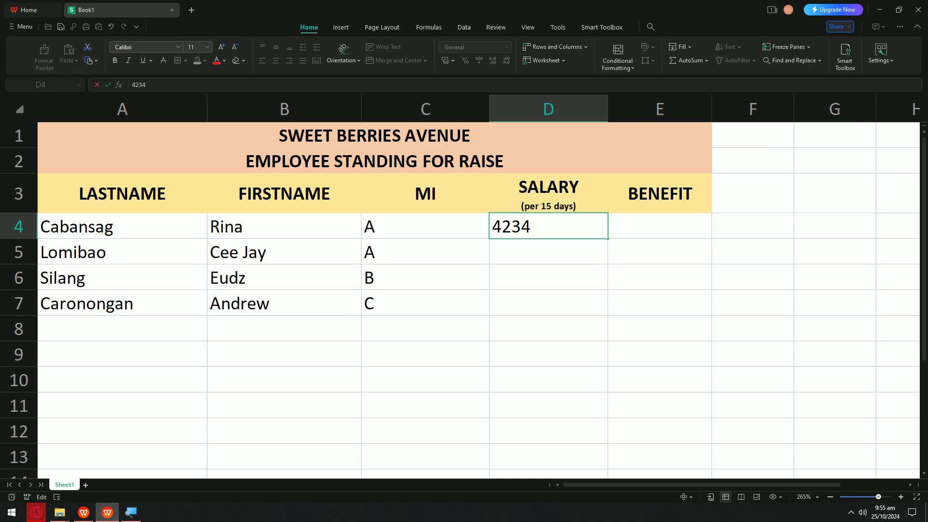
key("Return")
type("4025")
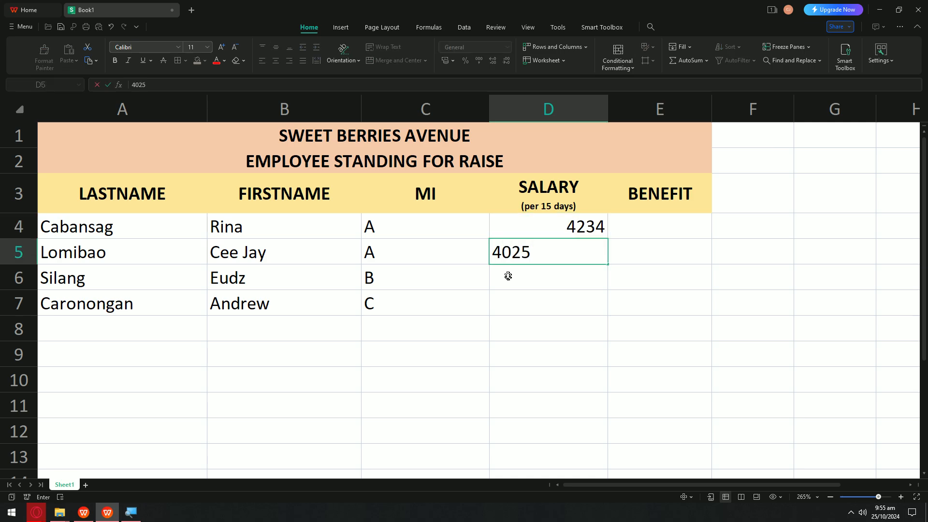
key("Return")
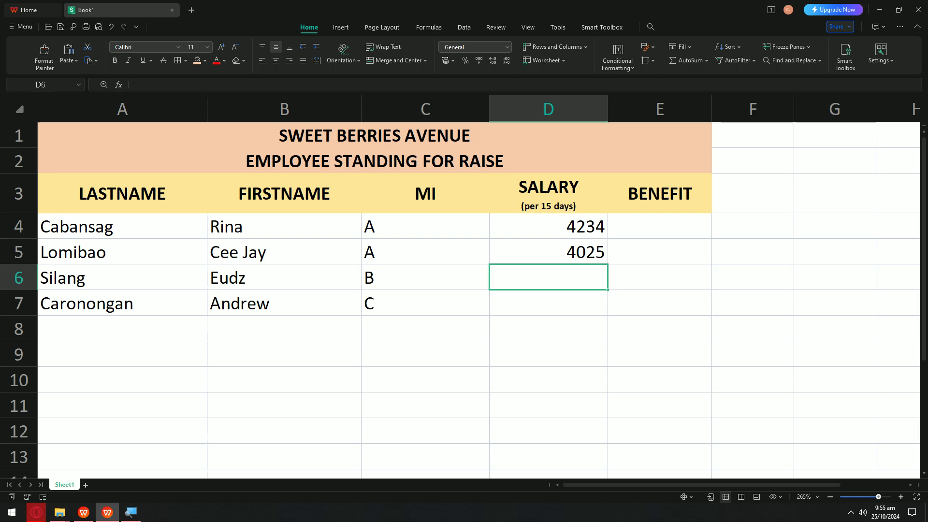
type("3893")
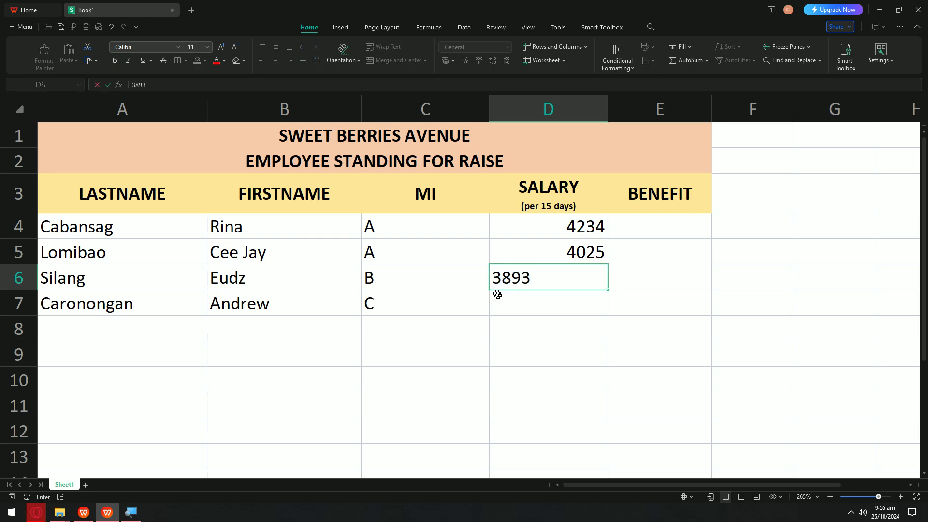
key("Return")
type("4502")
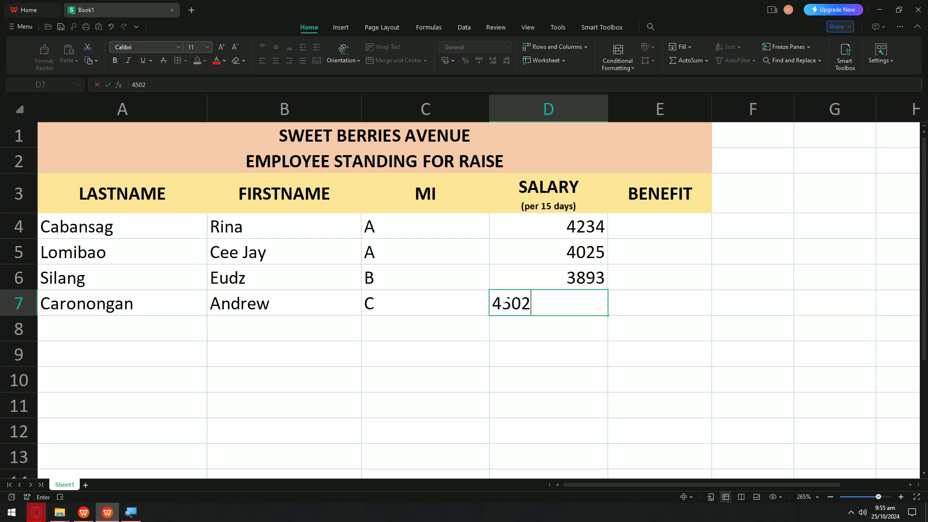
left_click(571, 275)
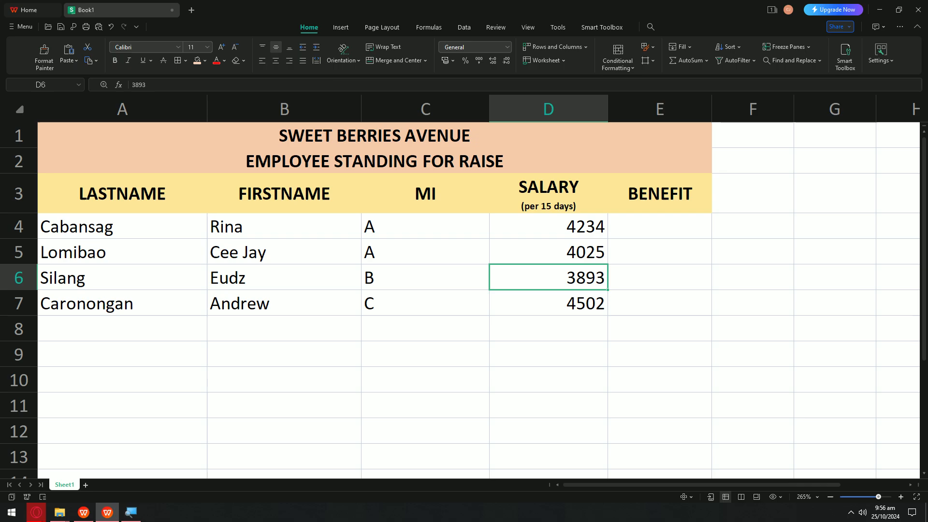
Step: Add legend headers IF SALARY in G4 and THEN in H4, widening columns G and H
scroll(691, 183, "down", 3)
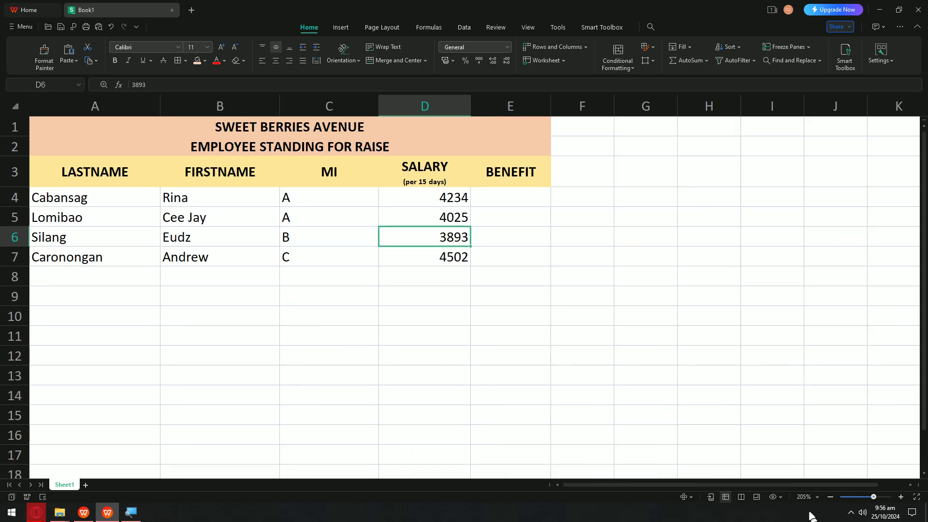
scroll(778, 386, "right", 2)
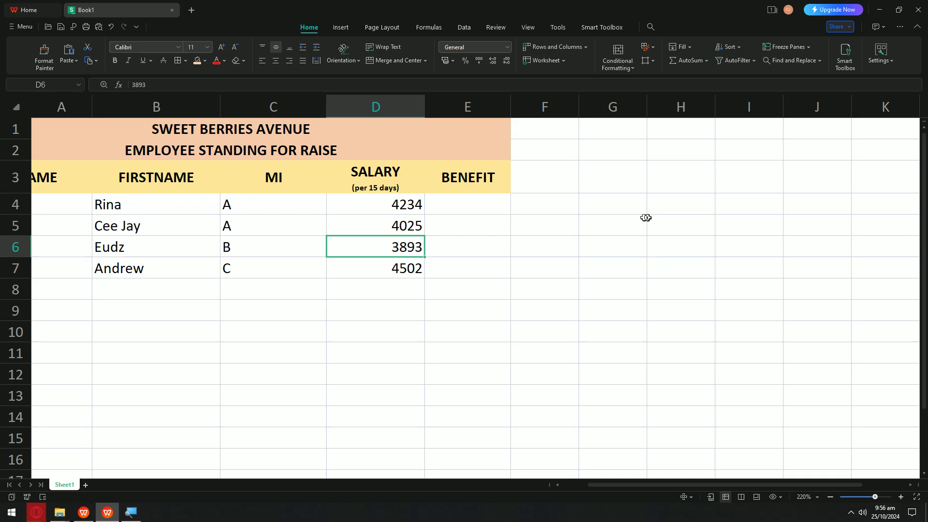
mouse_move(624, 205)
left_mouse_down()
mouse_move(756, 234)
mouse_move(632, 206)
left_mouse_up()
double_click(632, 205)
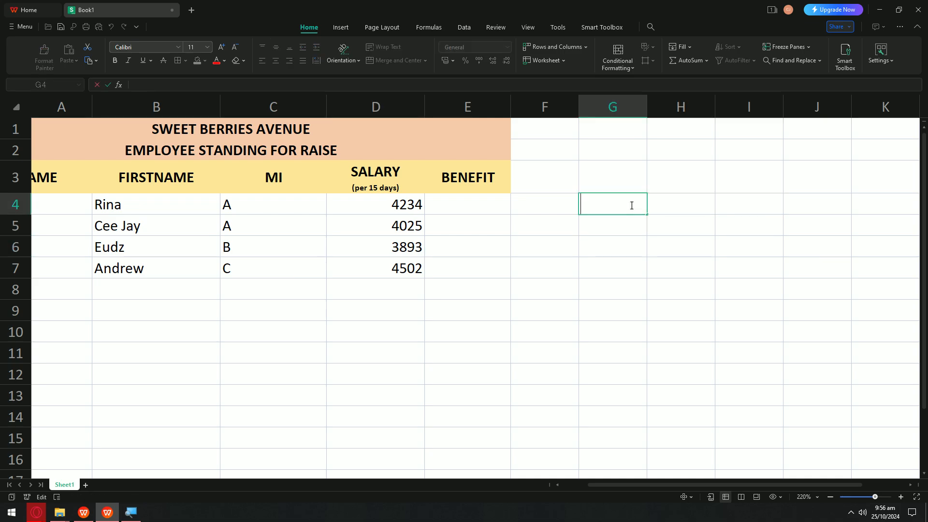
type("IF SALARY")
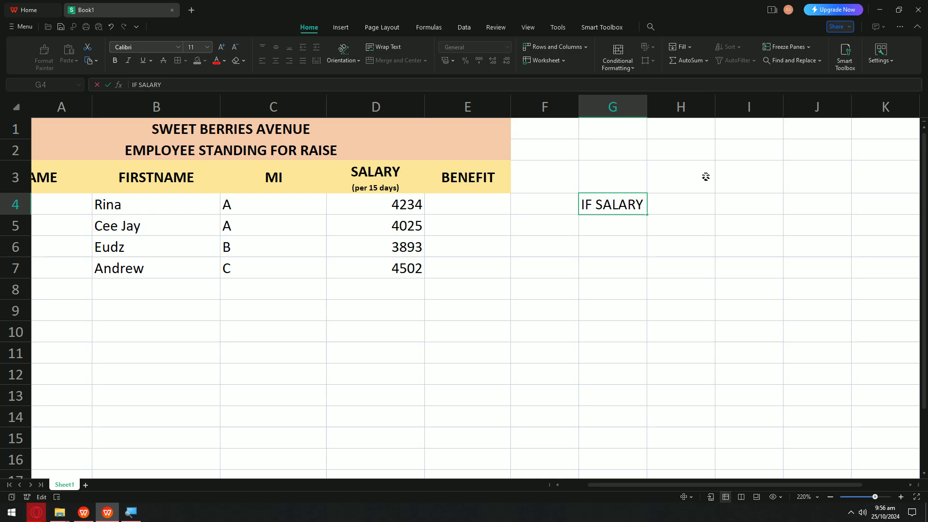
left_click(676, 200)
type("THEN")
left_click(634, 286)
left_click_drag(646, 106, 710, 102)
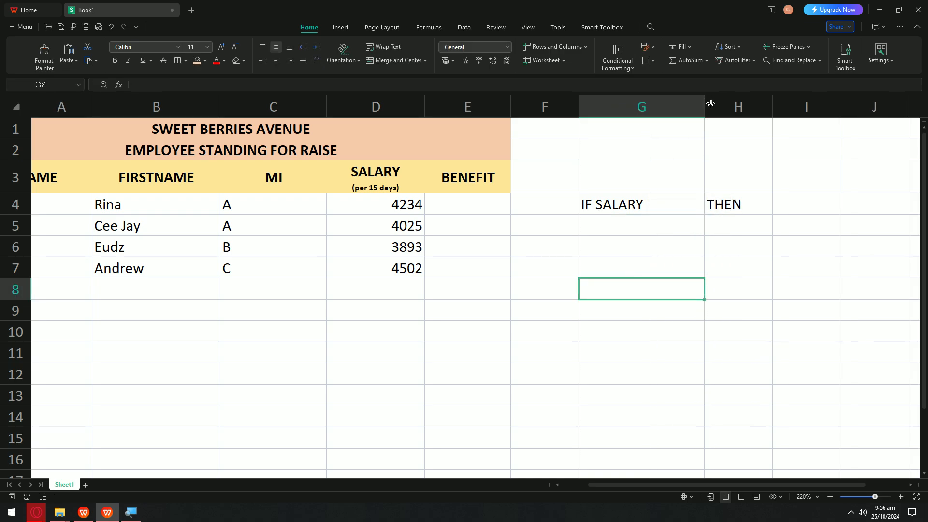
left_click_drag(772, 100, 817, 99)
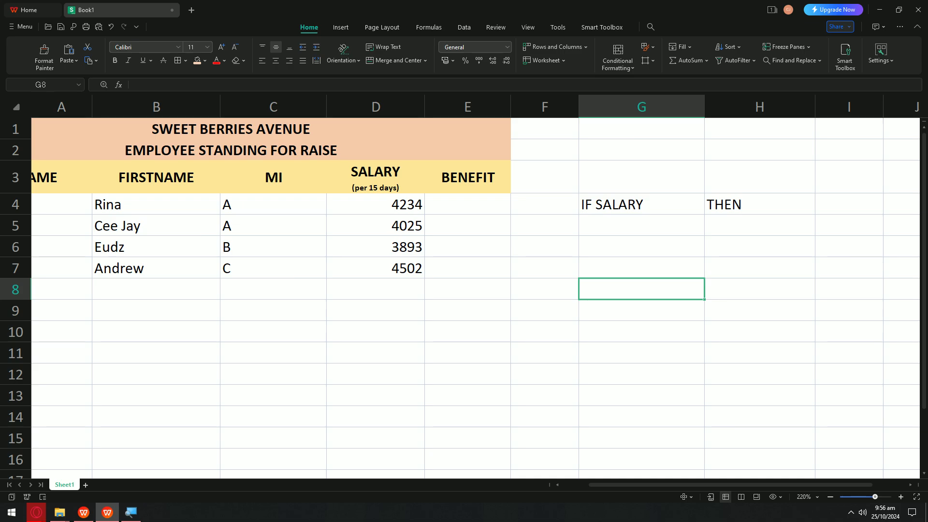
Step: Enter greater than 4000 in G5 and RAISE in H5, then select the legend headers
double_click(655, 234)
type("greater than 4000")
key("Tab")
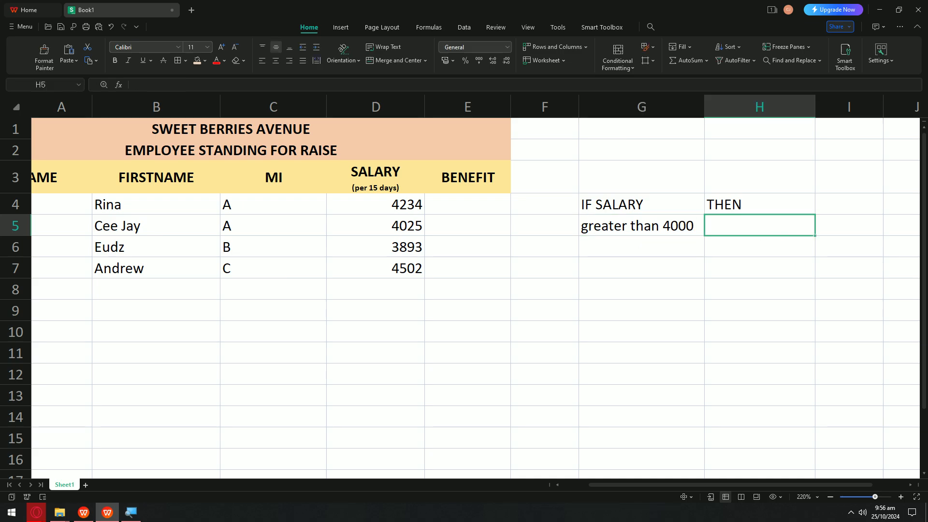
type("RAISE")
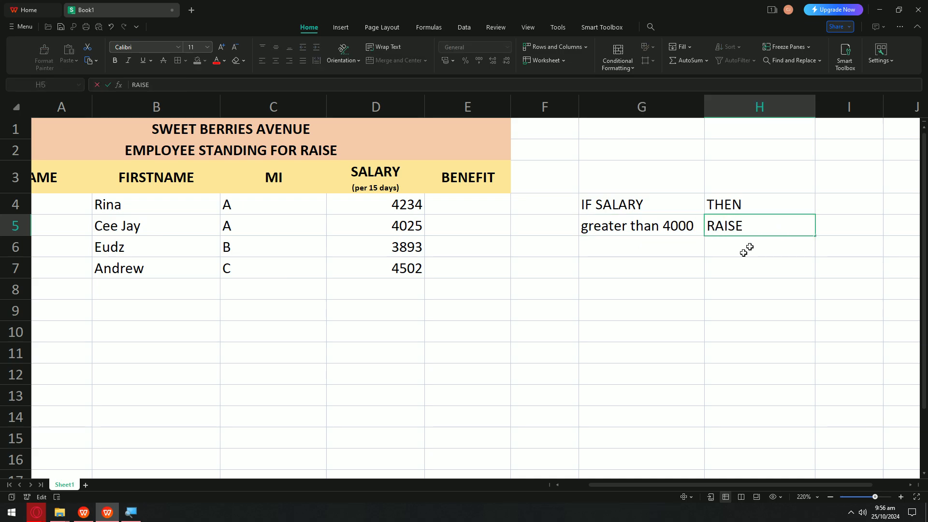
left_click(754, 267)
left_click_drag(595, 199, 739, 200)
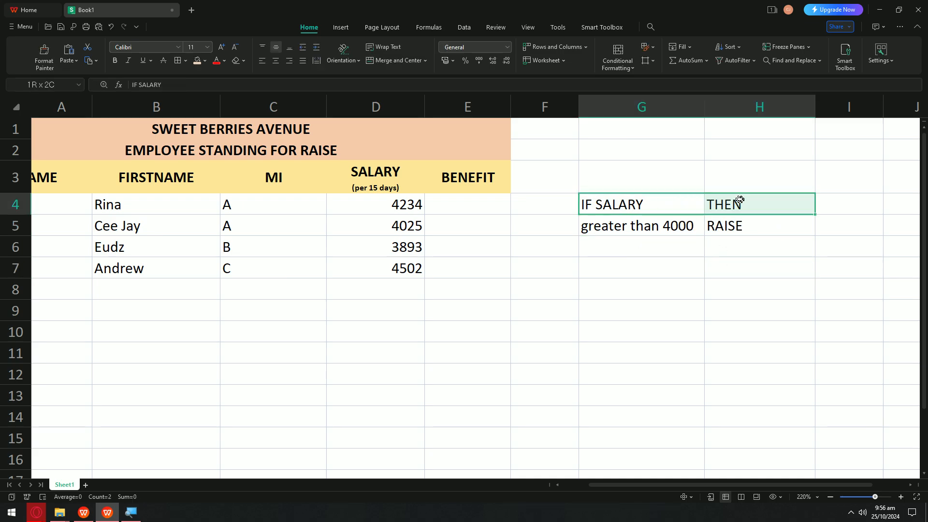
Step: Give the IF SALARY and THEN legend headers in G4:H4 a grey fill and centred text
left_click(205, 61)
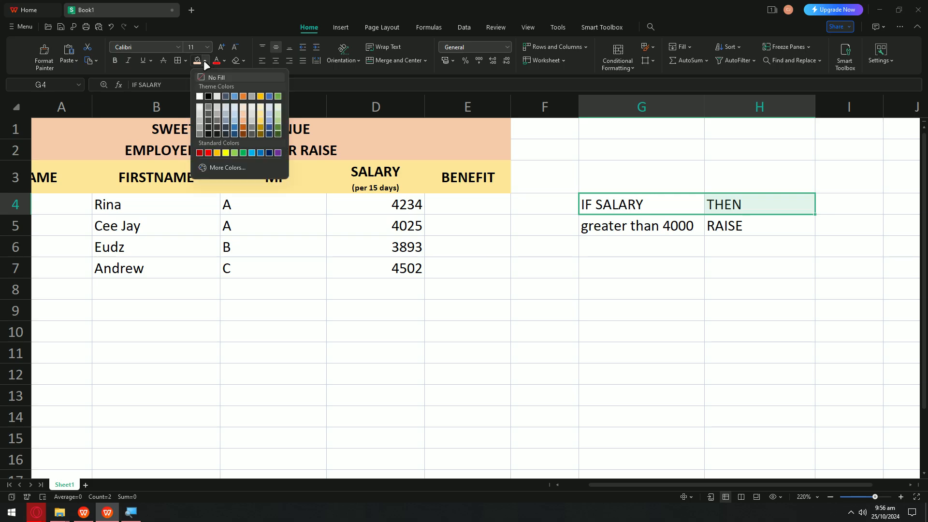
left_click(199, 127)
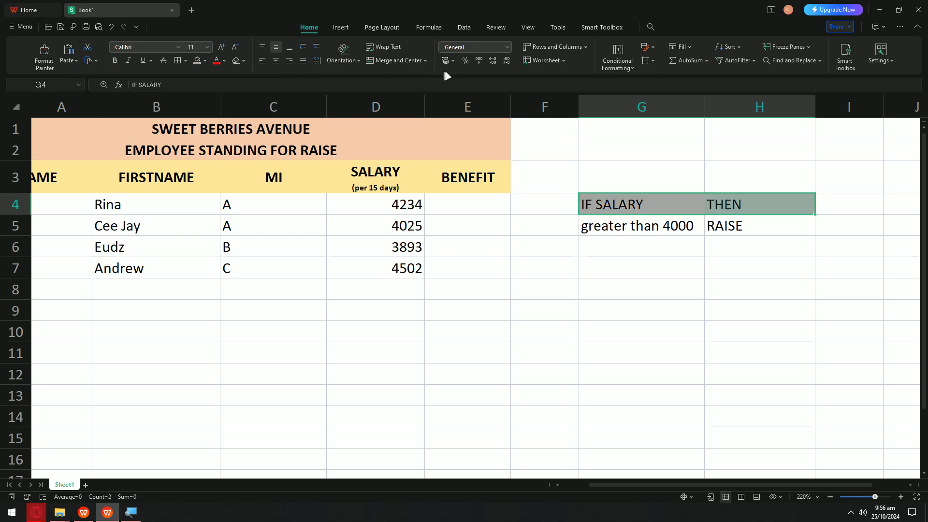
left_click(276, 60)
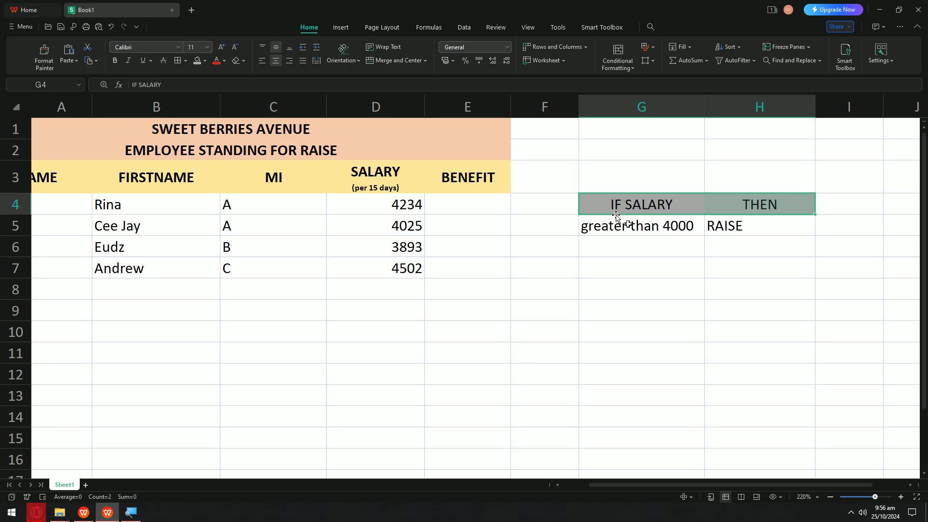
Step: Make the RAISE cell H5 light green, both its font colour and its fill
left_click(629, 227)
left_click(707, 300)
left_click(708, 232)
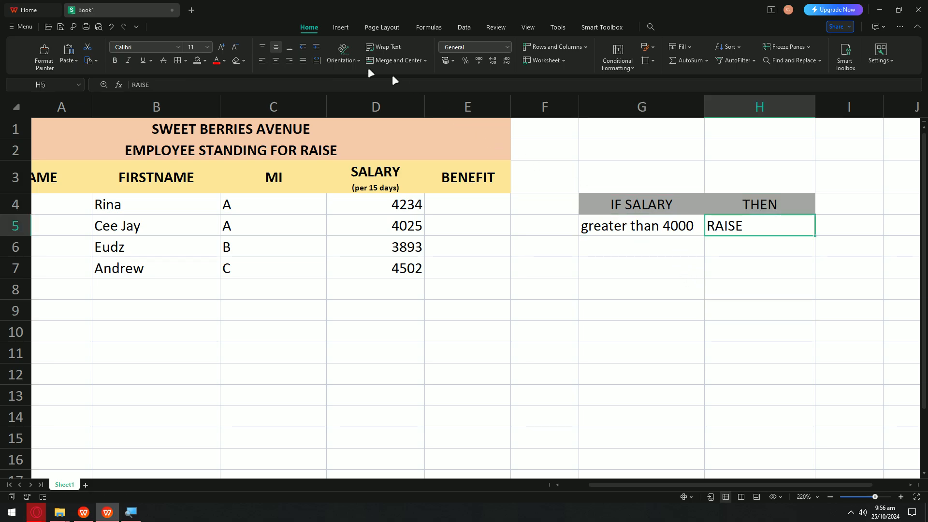
left_click(224, 60)
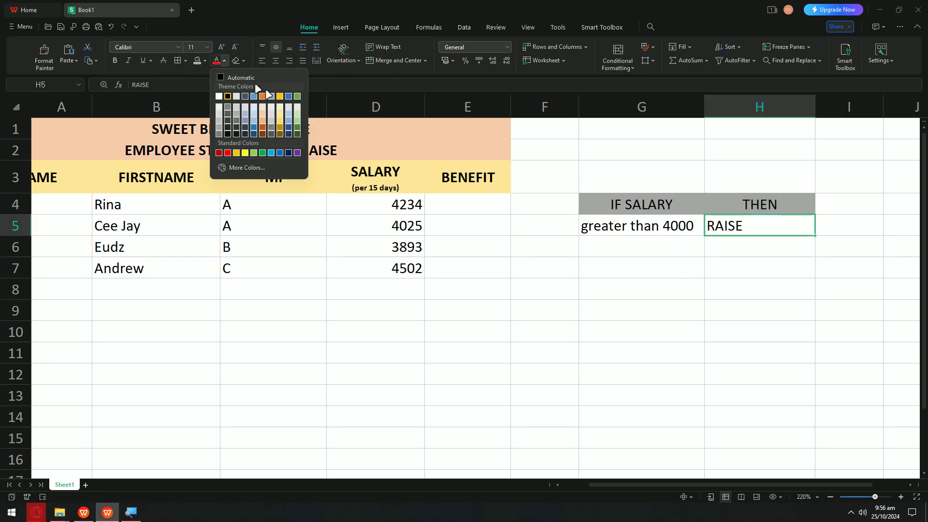
left_click(299, 111)
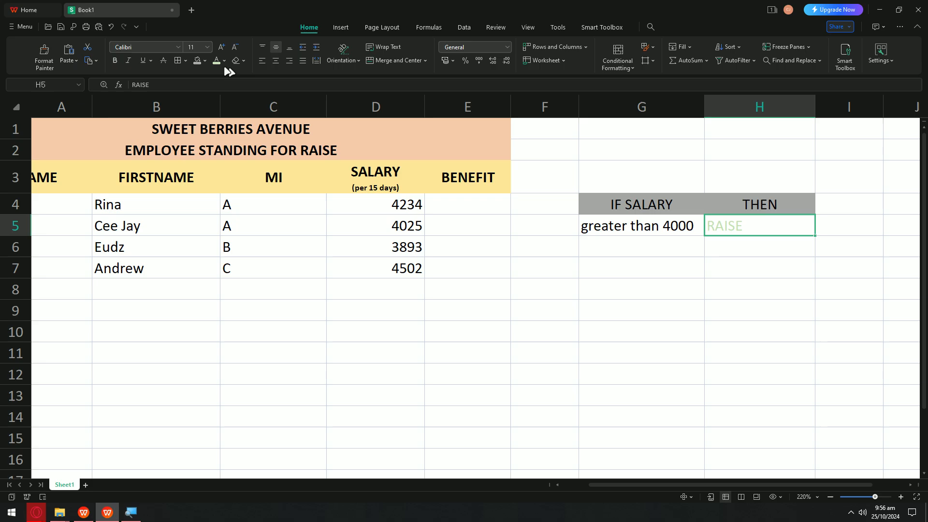
left_click(205, 60)
left_click(286, 121)
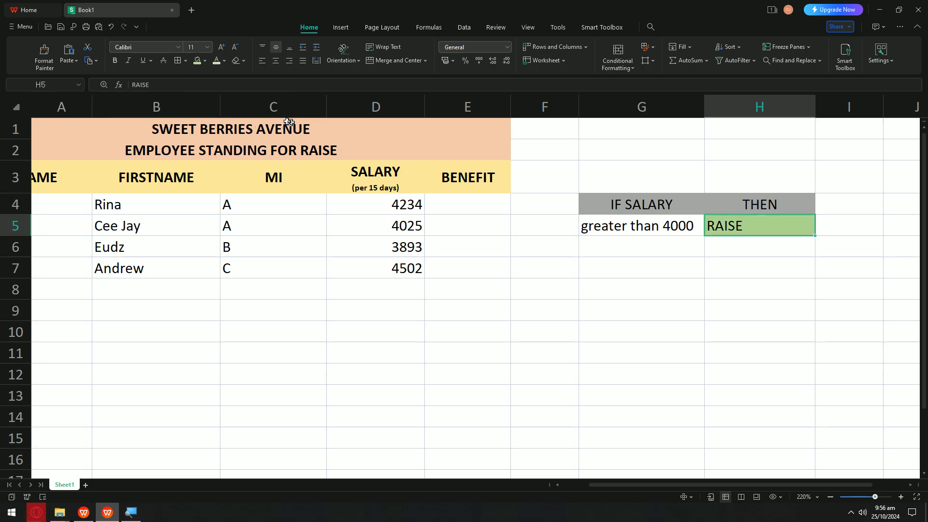
left_click(624, 181)
left_click(603, 246)
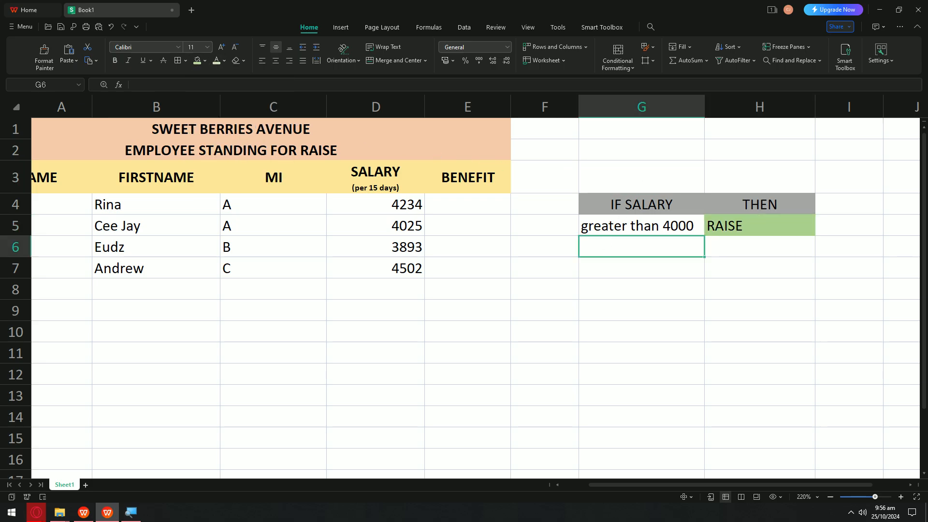
Step: Enter 'lesser than 4000' in G6 and 'NO RAISE' in H6
double_click(603, 243)
type("lesser")
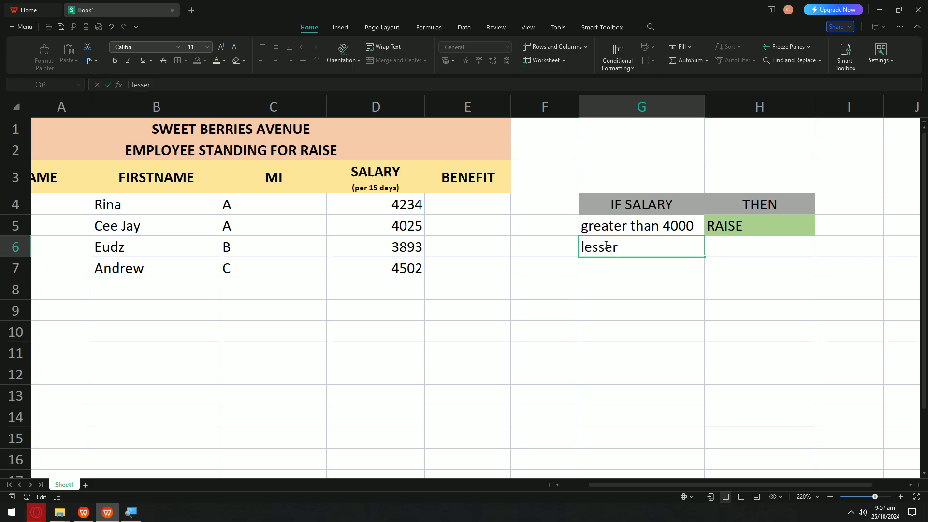
type(" than 4000")
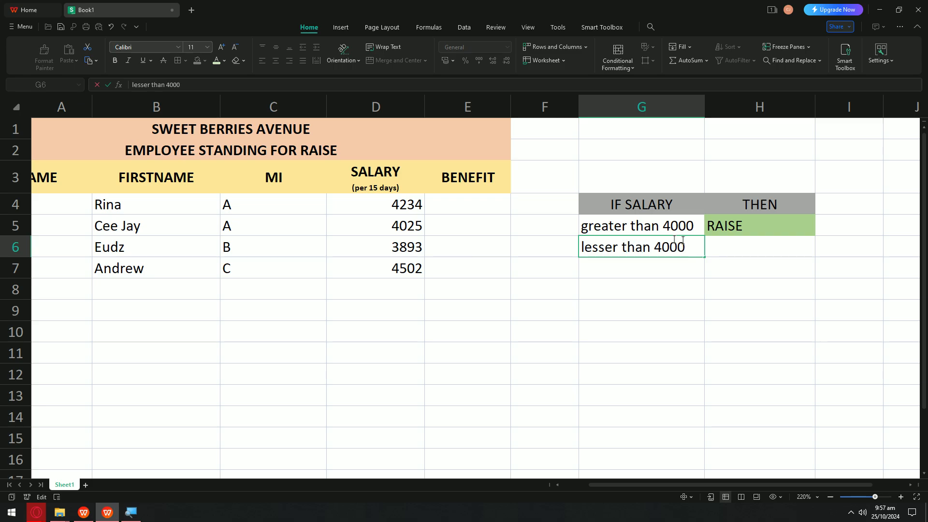
double_click(757, 243)
type("NO RAISE")
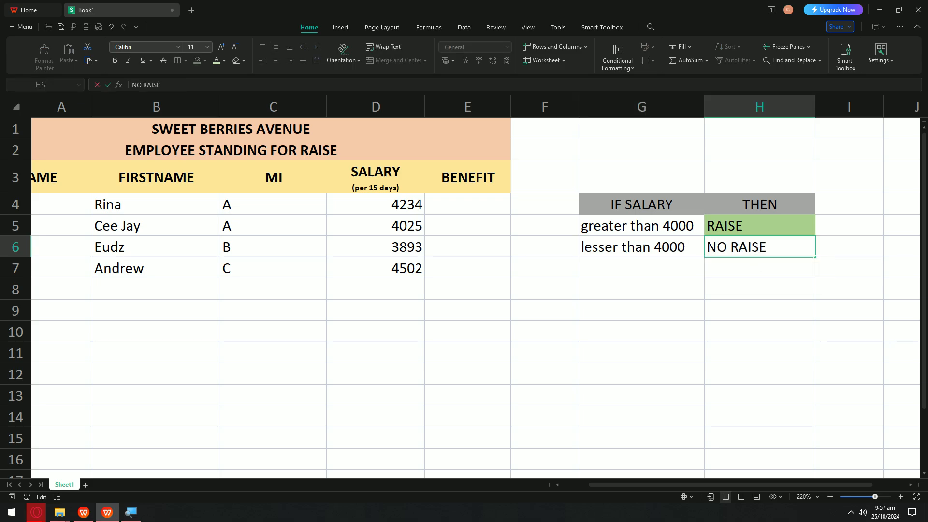
key("Return")
key("Up")
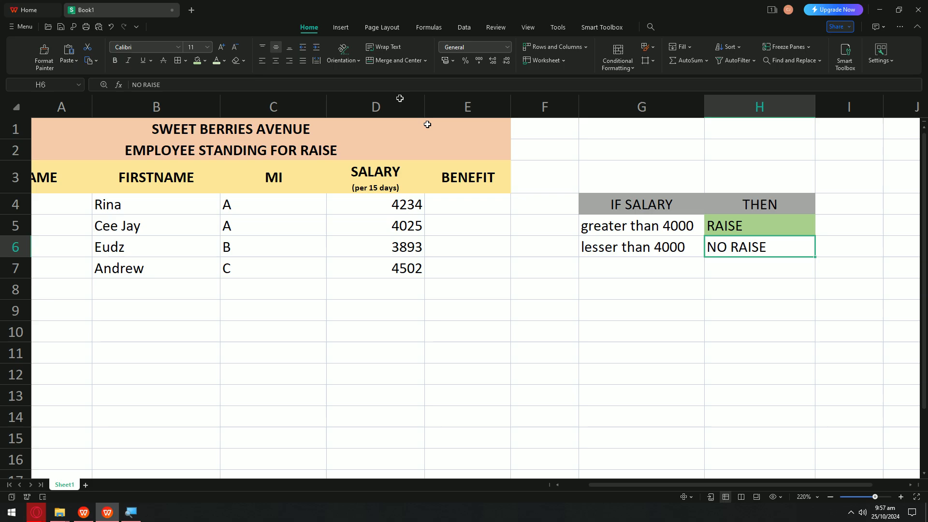
Step: Fill the NO RAISE cell H6 with a custom light red (FF8181) instead of dark red
left_click(205, 60)
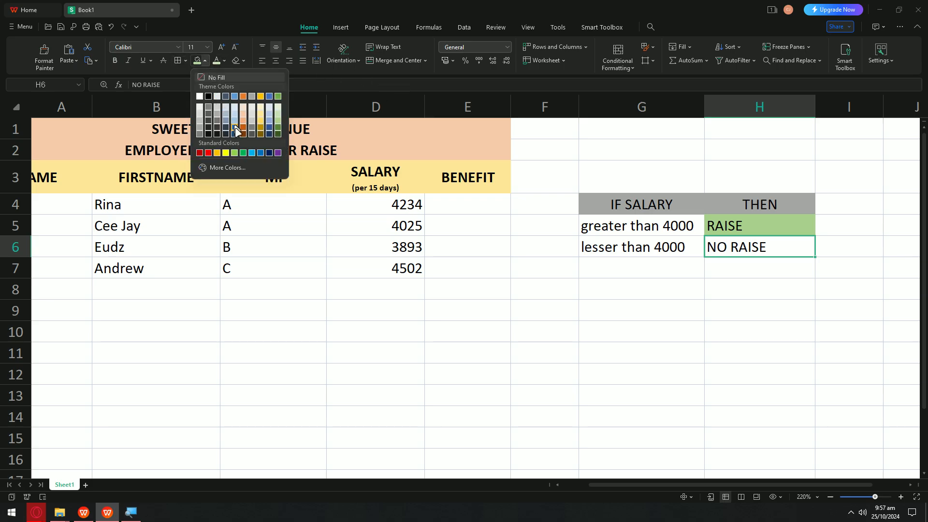
left_click(200, 153)
left_click(545, 354)
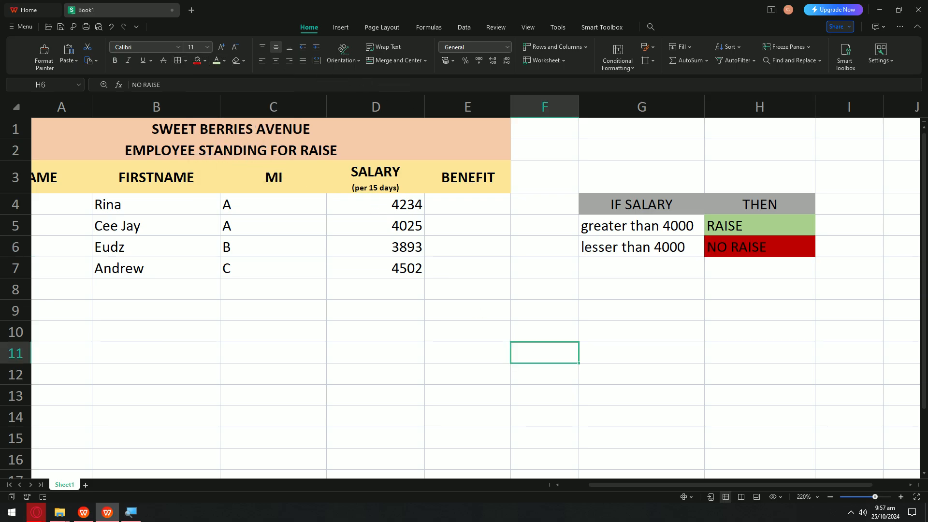
left_click(759, 251)
left_click(205, 60)
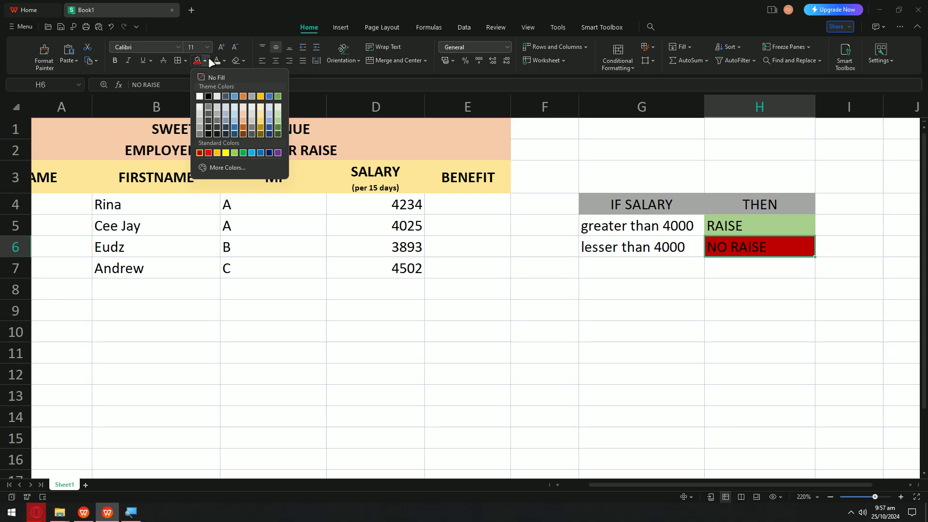
left_click(214, 175)
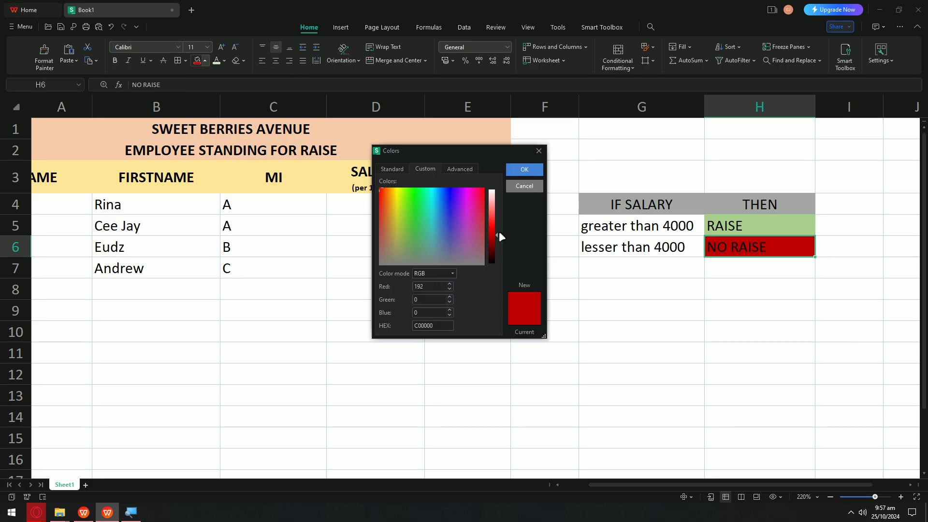
left_click_drag(497, 233, 496, 206)
left_click(525, 167)
left_click(590, 332)
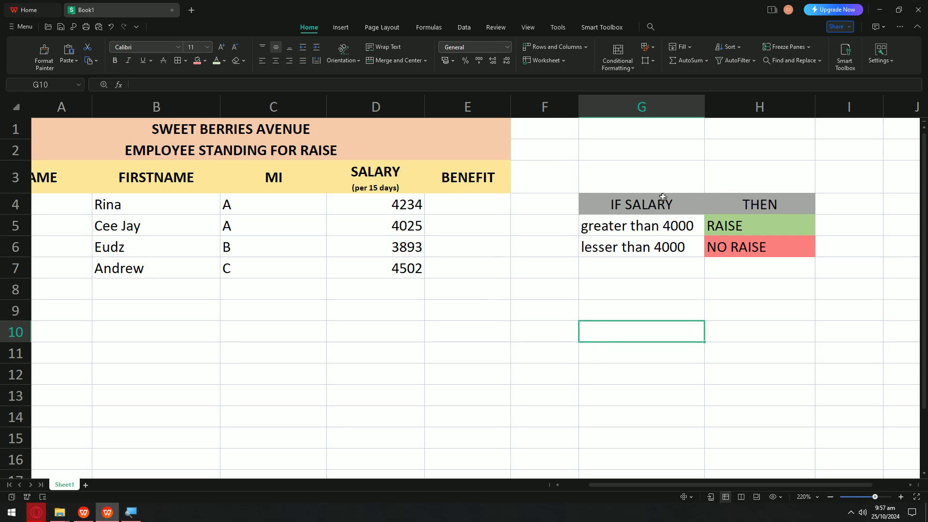
left_click(612, 225)
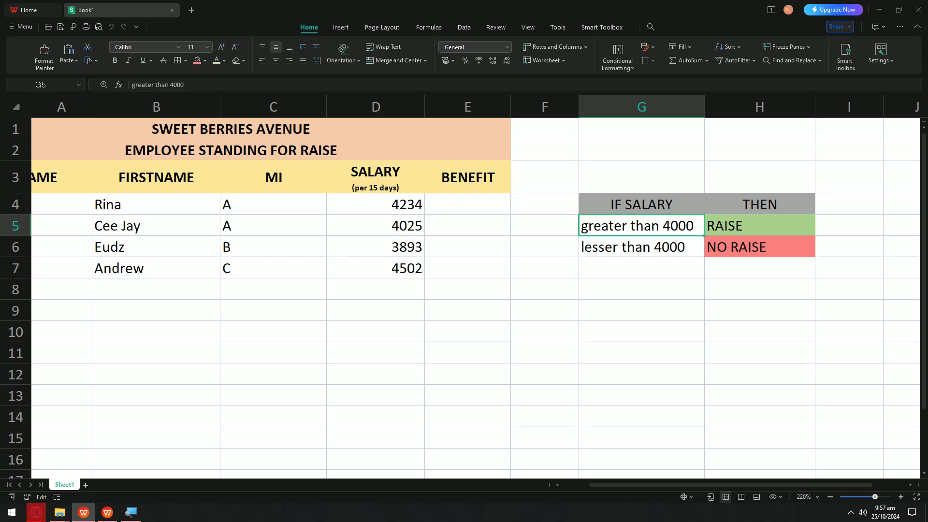
left_click(671, 231)
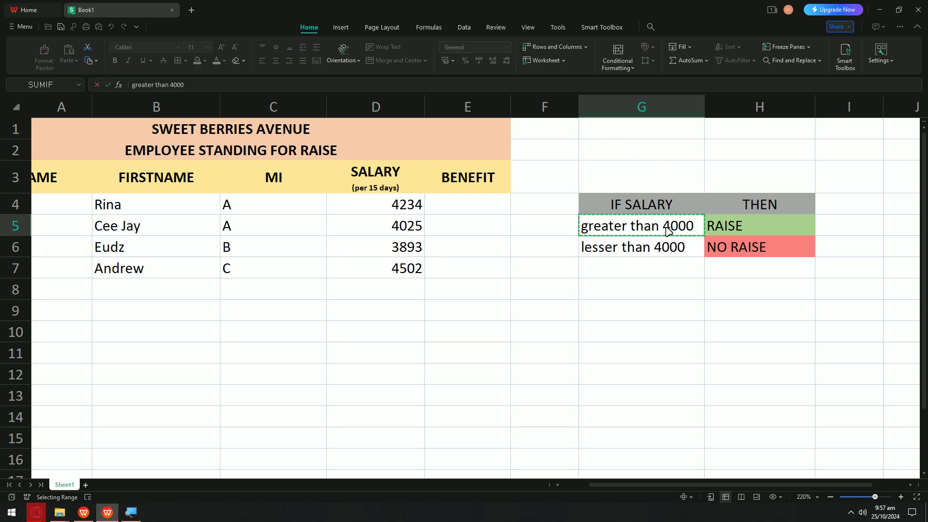
left_click(469, 209)
double_click(468, 204)
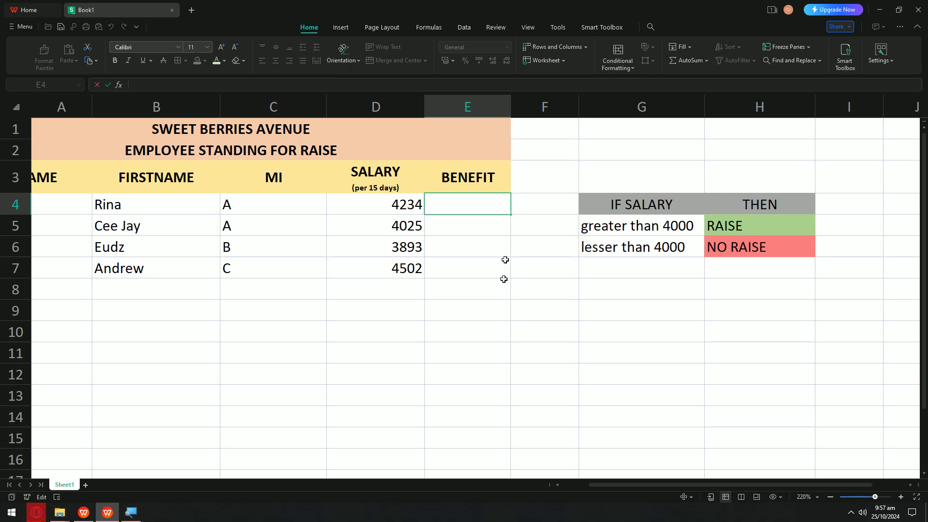
key("Escape")
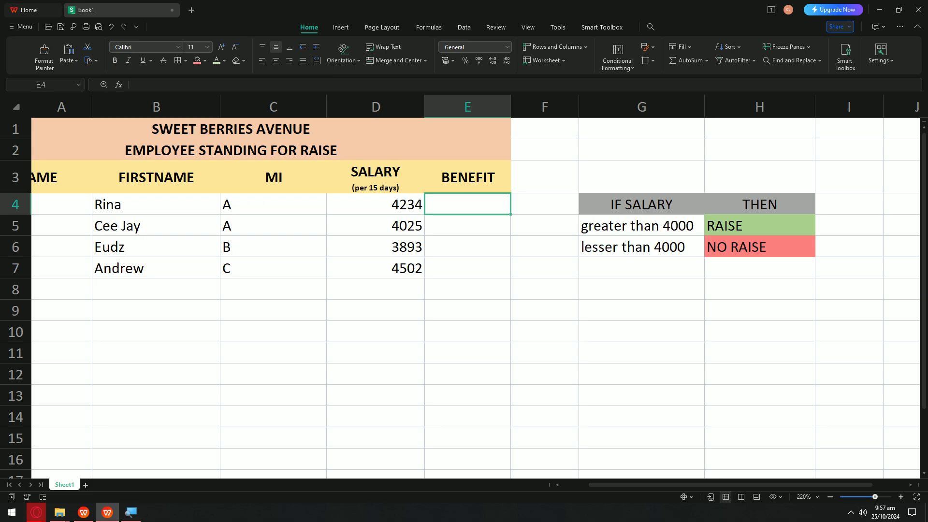
key("alt+Tab")
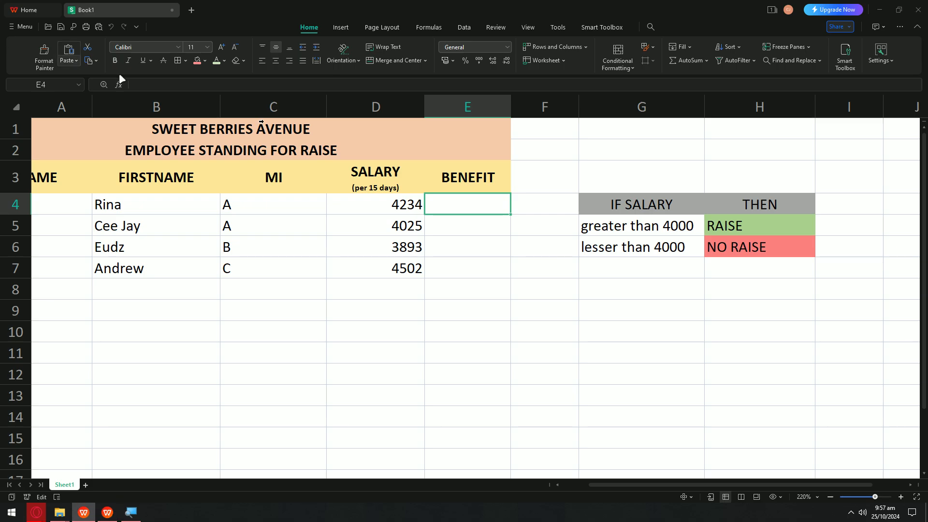
key("alt+Tab")
key("alt+Tab")
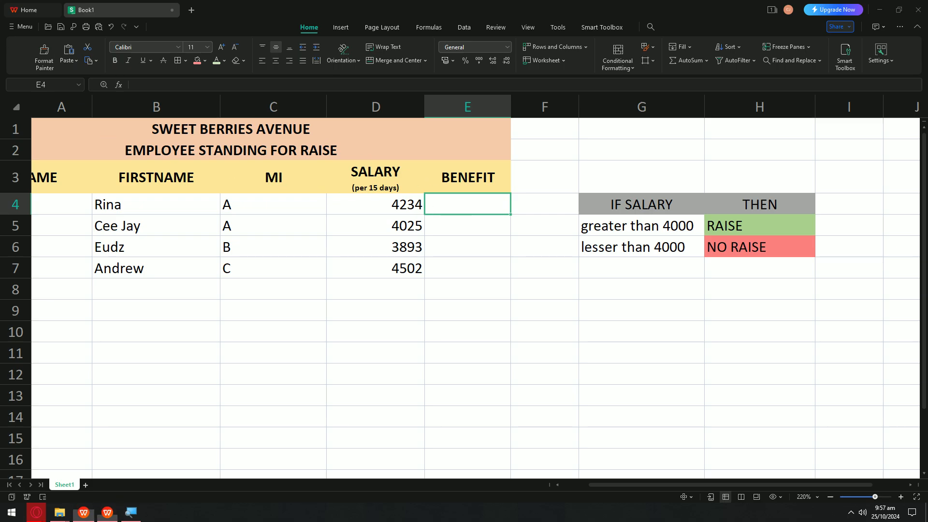
key("super")
key("super")
left_click(448, 203)
double_click(450, 204)
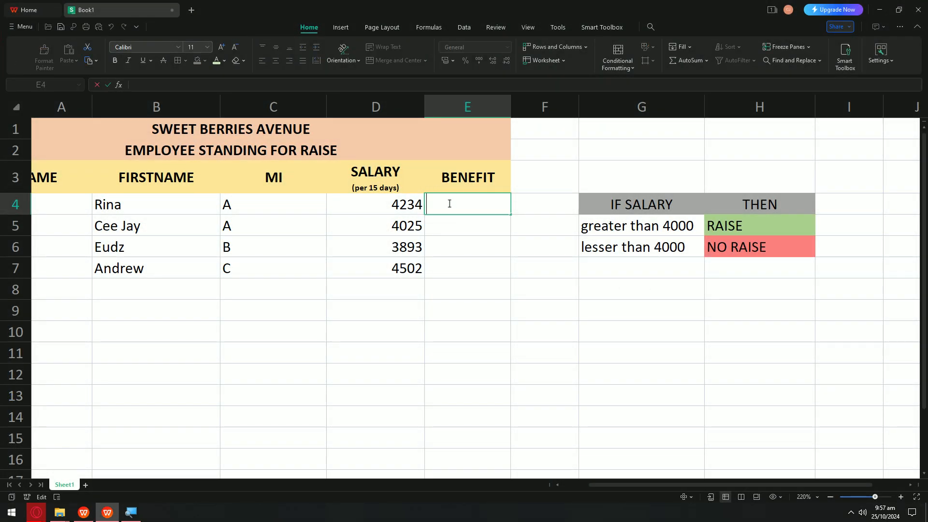
type("=I")
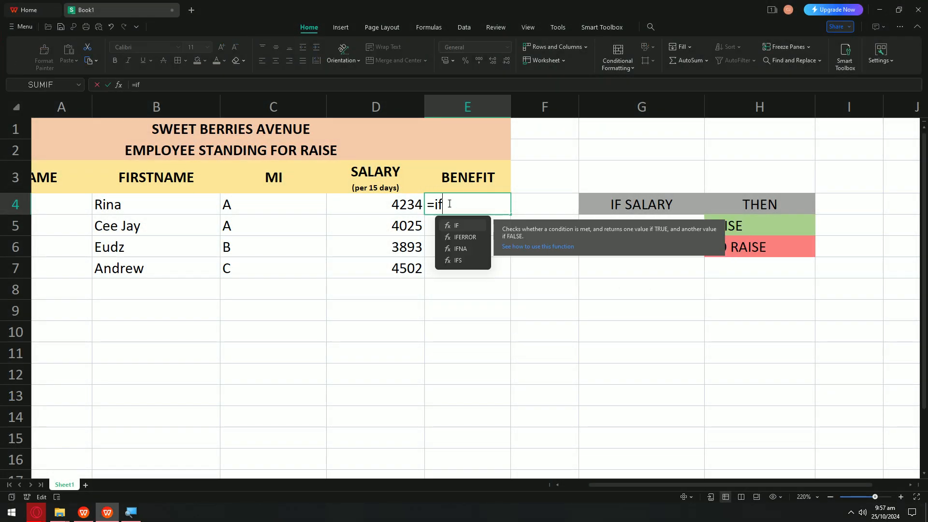
type("F(")
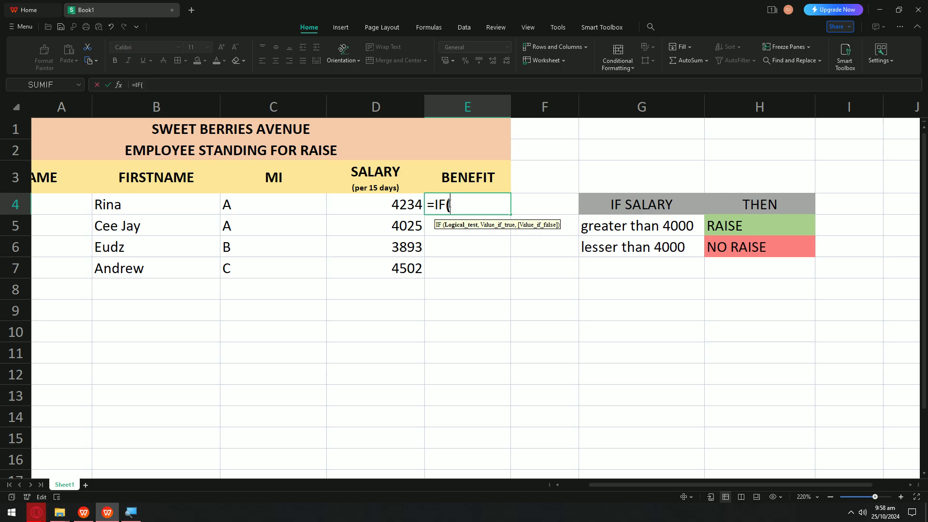
type(")")
key("Left")
key("Escape")
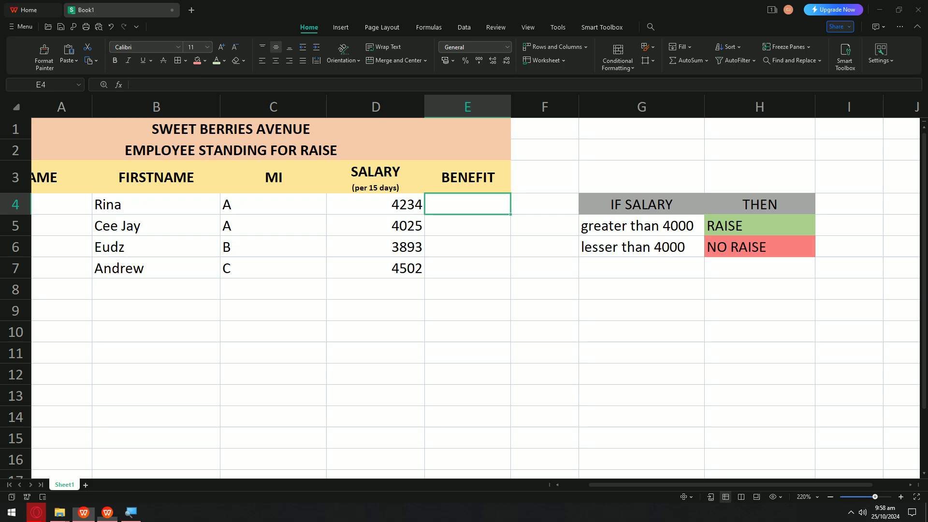
double_click(464, 200)
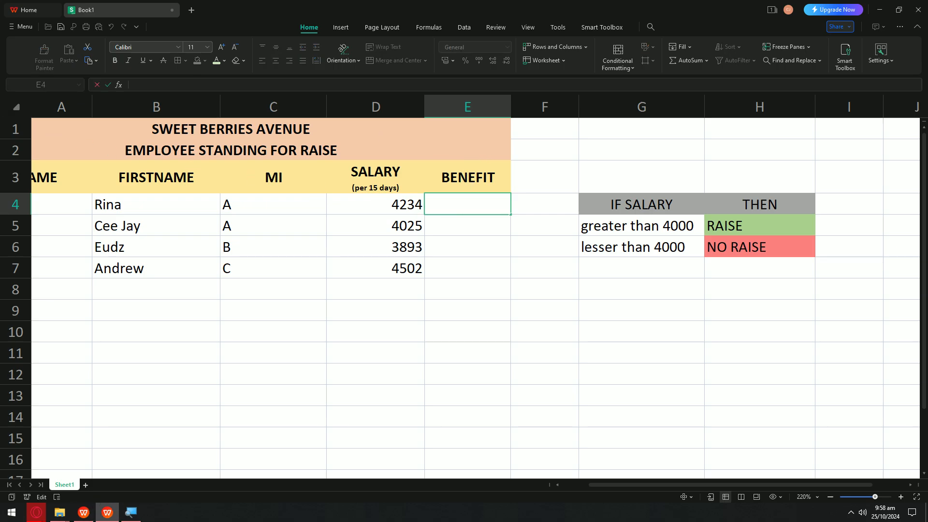
key("alt+Tab")
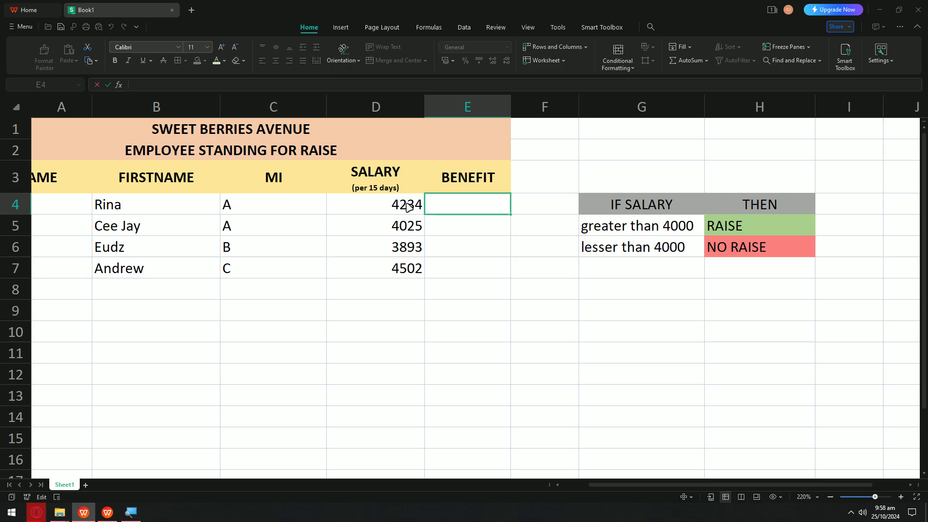
Step: Enter =if(D4>4000,H5,H6) in E4 so the 4234 salary shows RAISE
type("=if(")
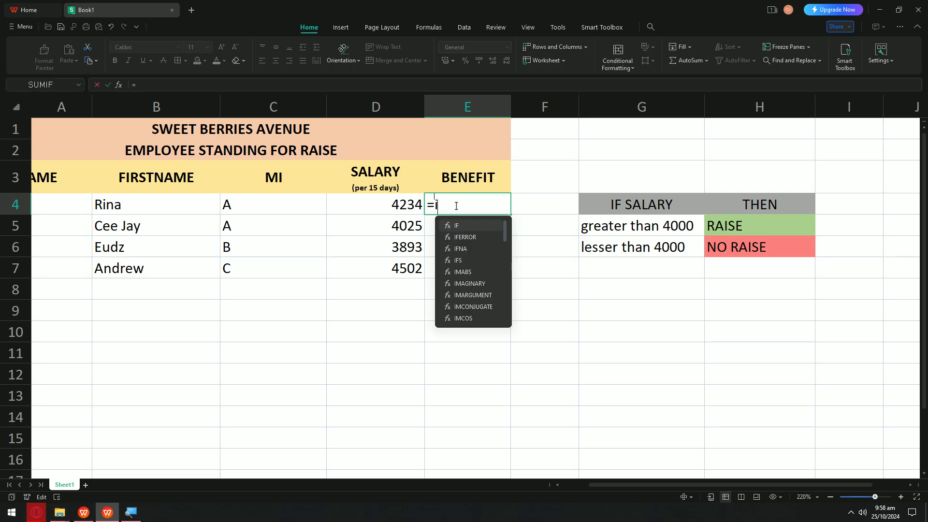
left_click(397, 204)
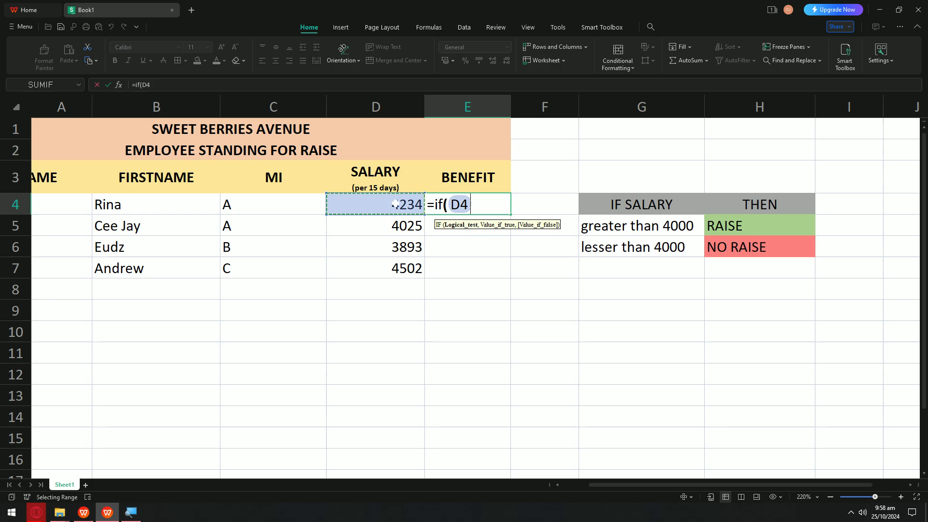
type(">")
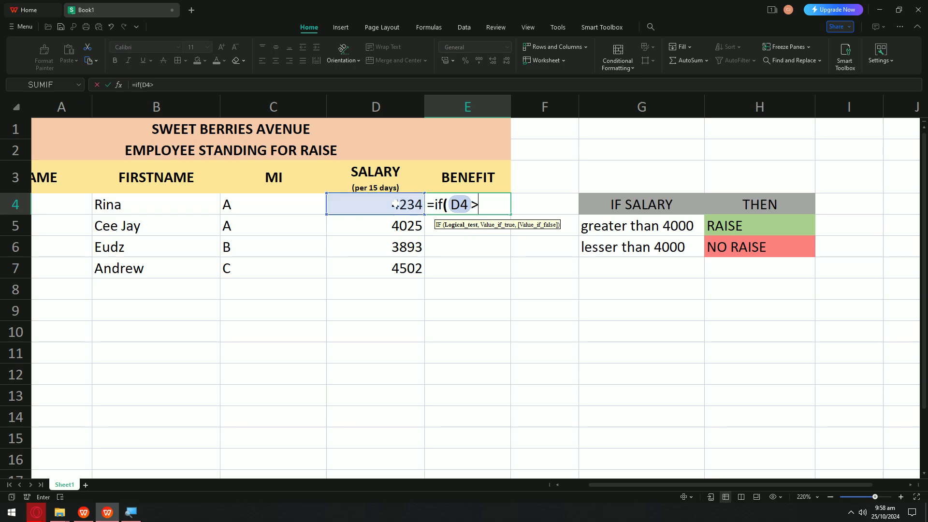
type("4000")
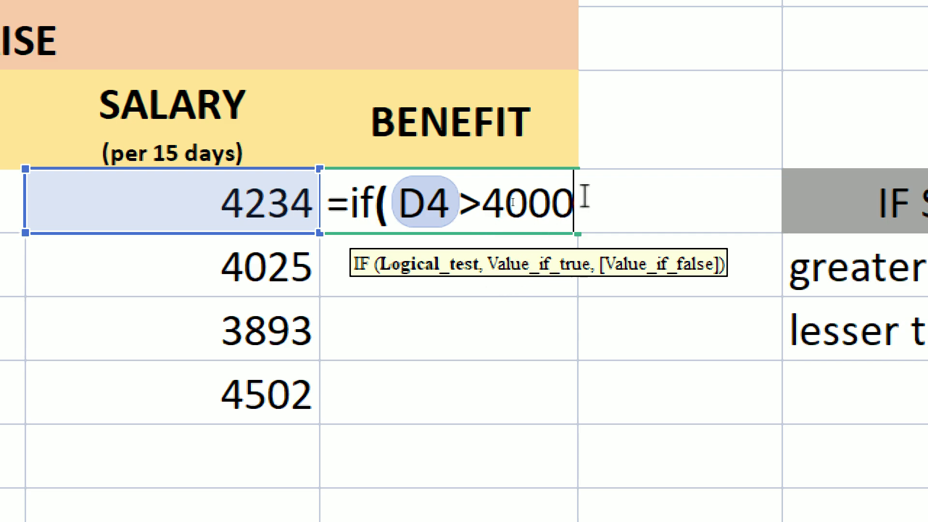
type(",")
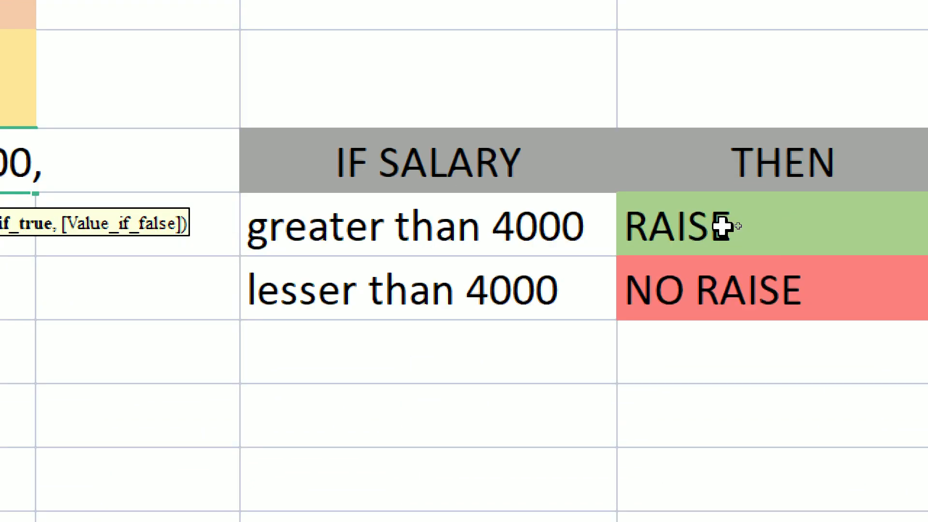
left_click(728, 226)
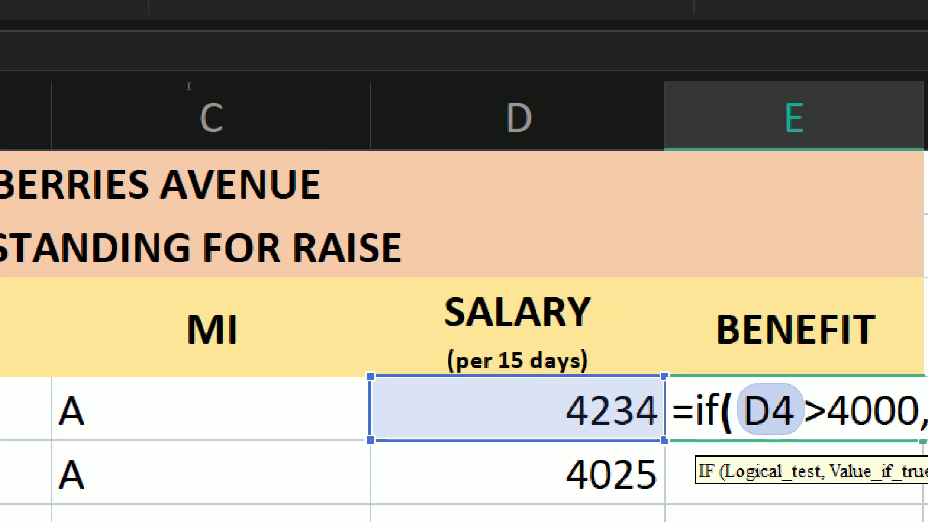
type(",")
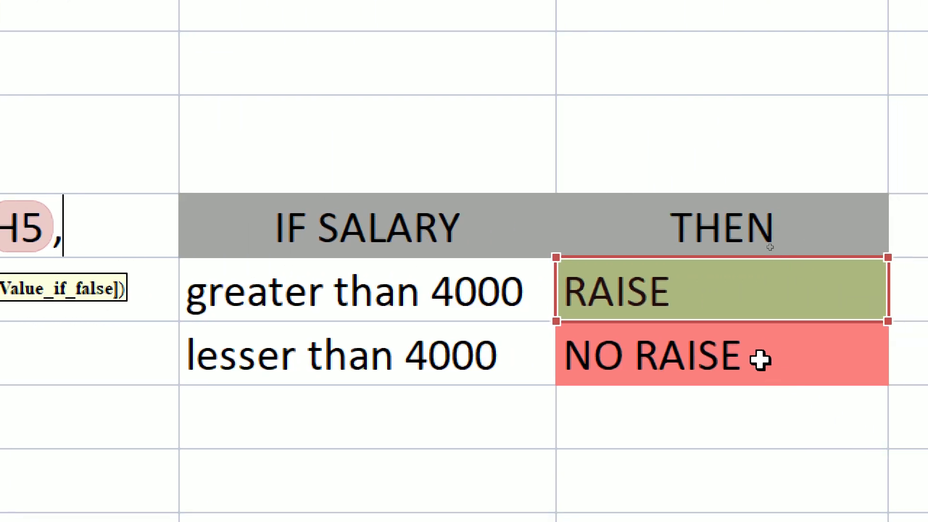
left_click(894, 401)
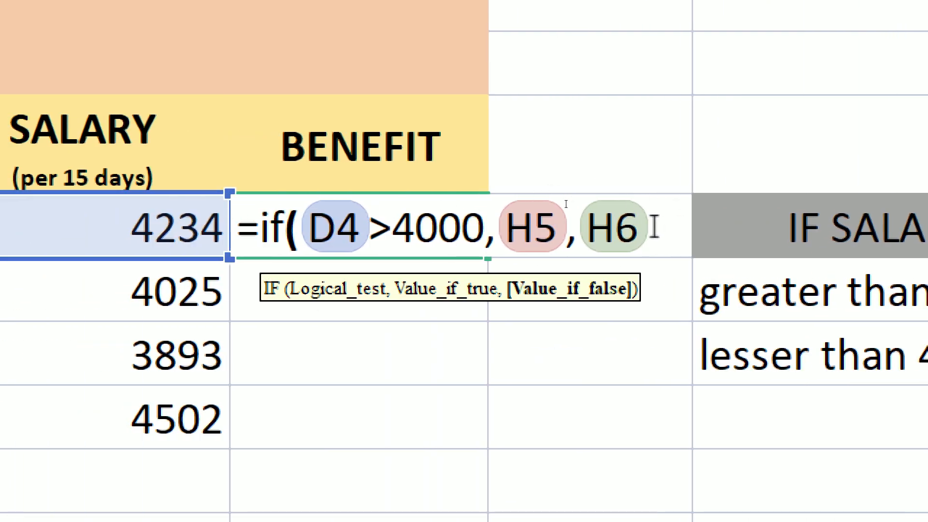
type(")")
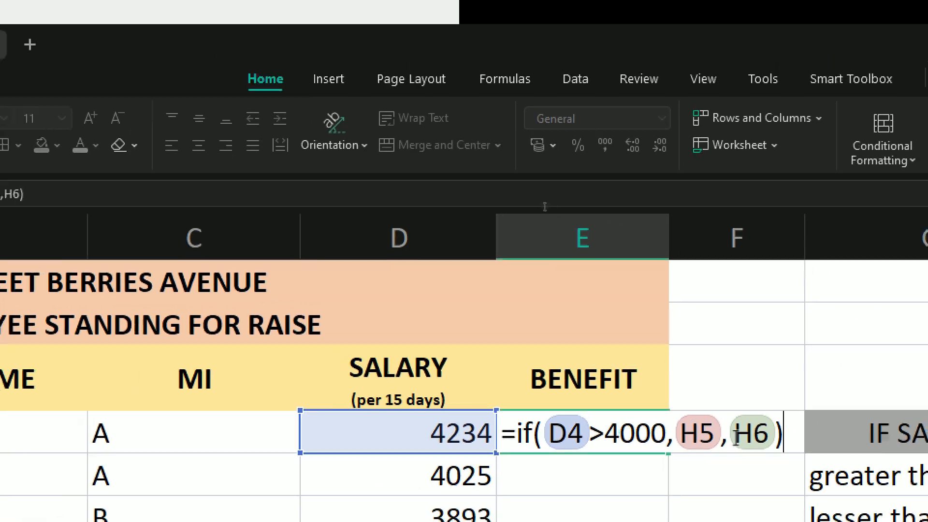
key("Return")
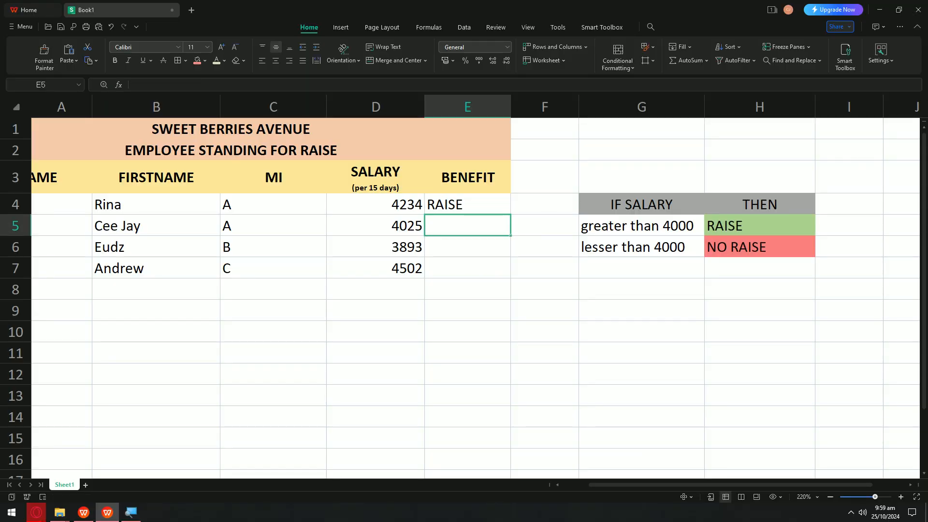
Step: Centre the BENEFIT entries in E4:E8, undoing a trial fill-down of E4's formula
left_click(472, 205)
key("alt+Tab")
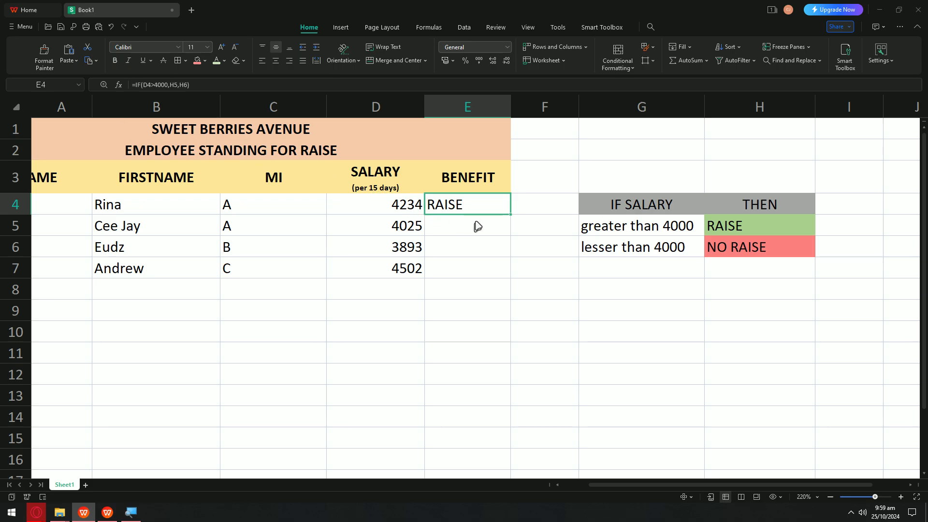
left_click_drag(461, 197, 481, 290)
left_click(275, 61)
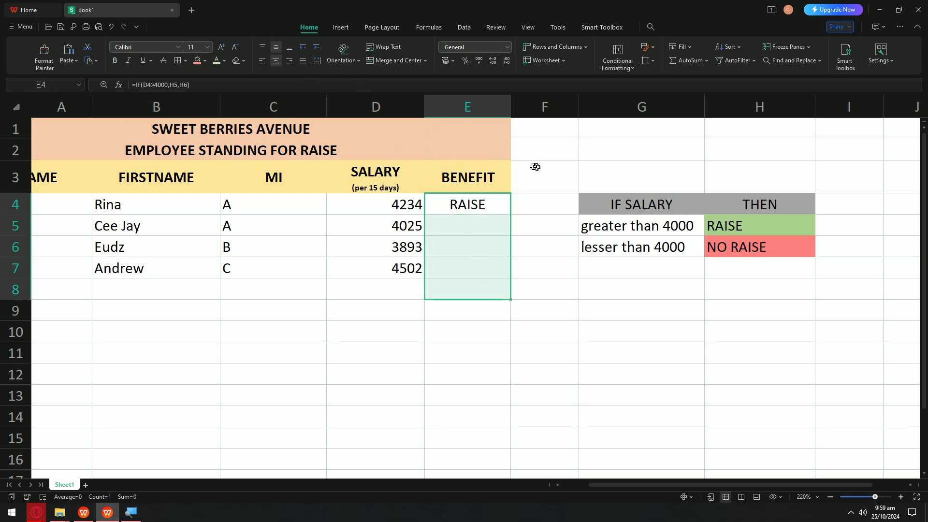
left_click(489, 206)
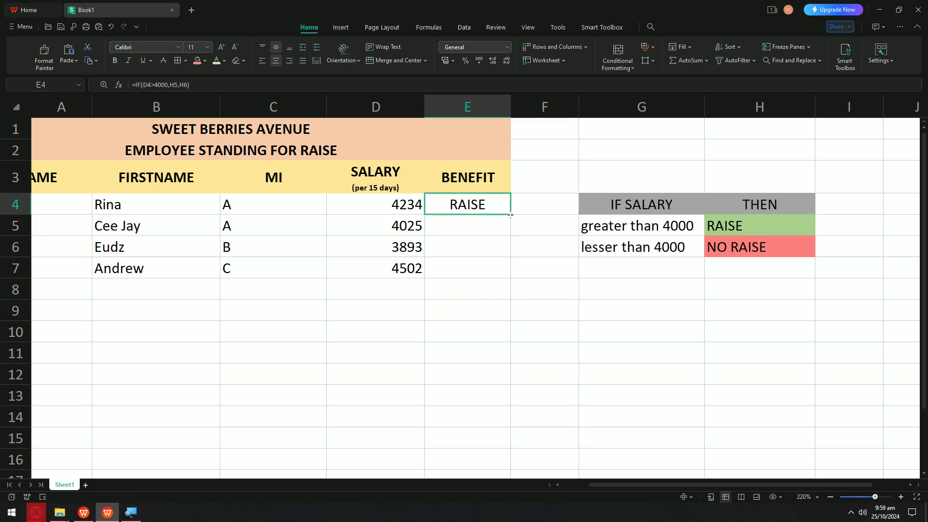
left_click_drag(511, 222, 509, 276)
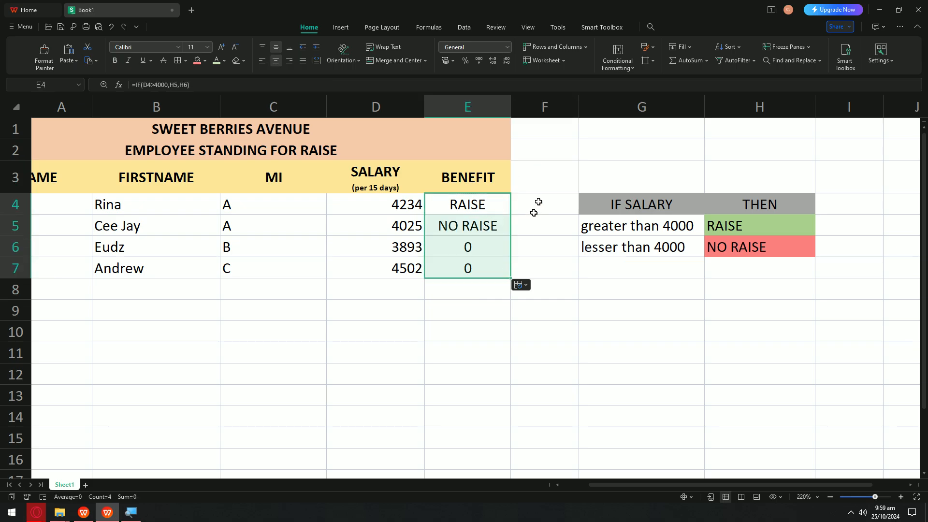
left_click(469, 243)
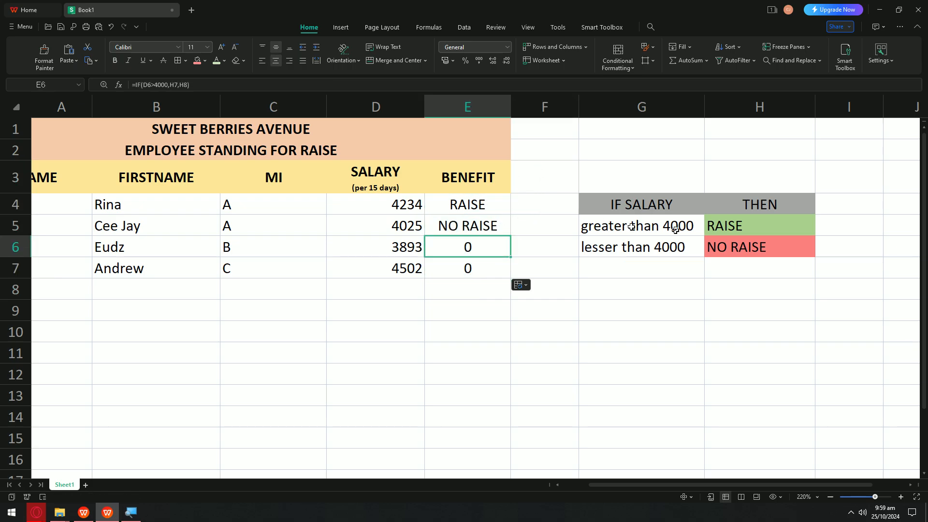
key("ctrl+z")
Step: Anchor the salary reference in E4's formula as $D$4
double_click(757, 226)
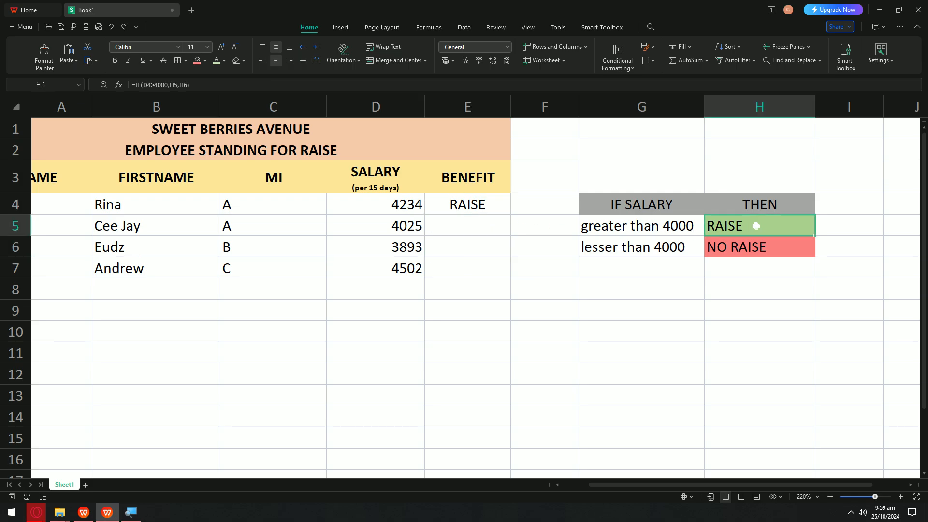
key("Escape")
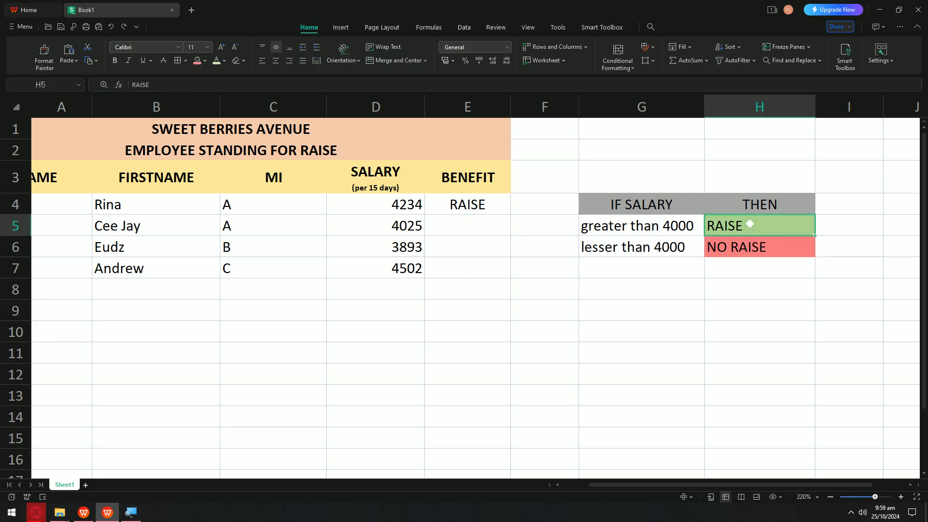
double_click(750, 223)
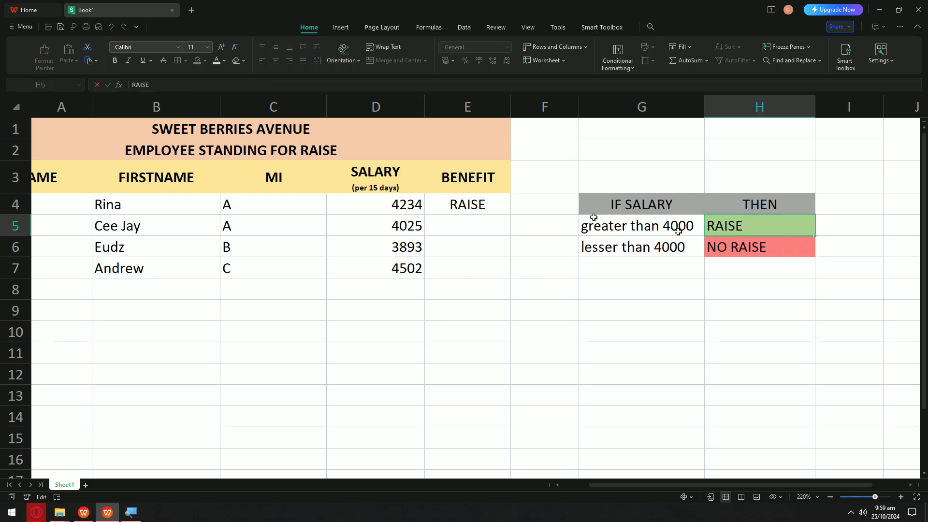
left_click(452, 204)
double_click(453, 204)
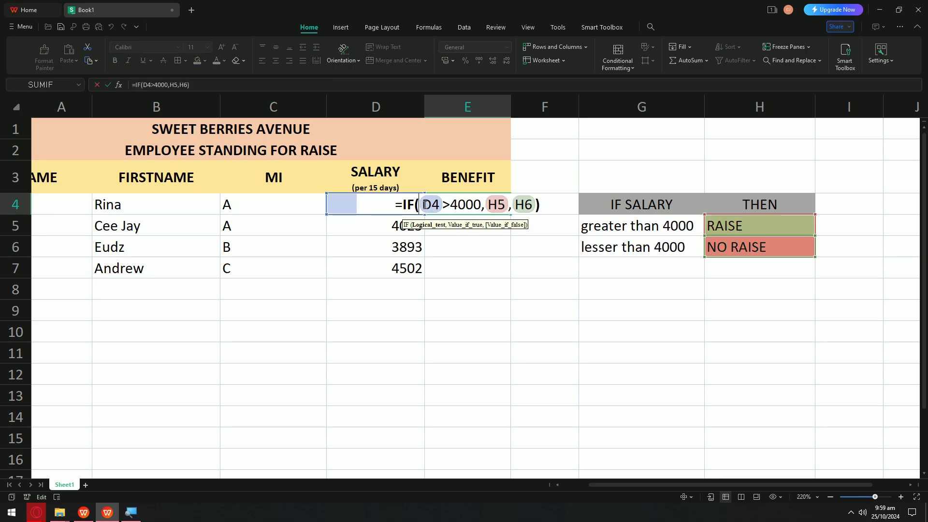
type("$")
key("Right")
type("$")
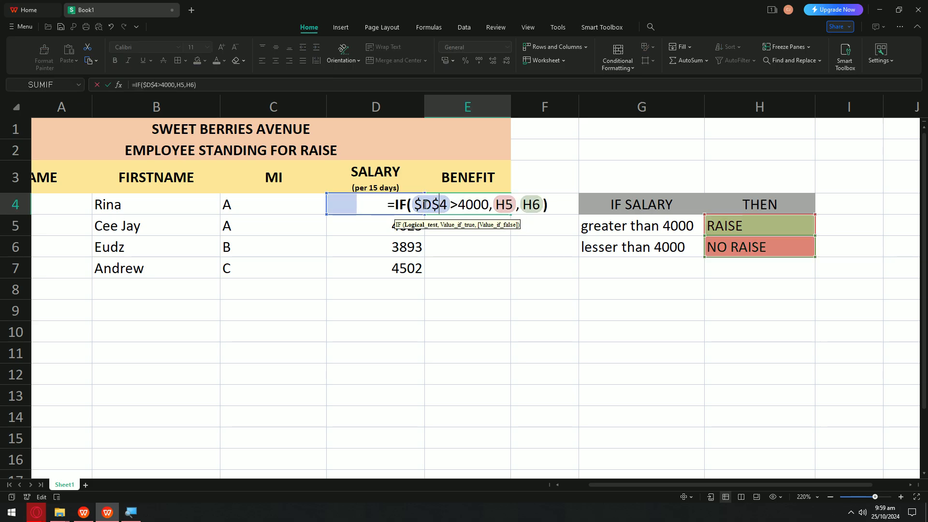
key("Return")
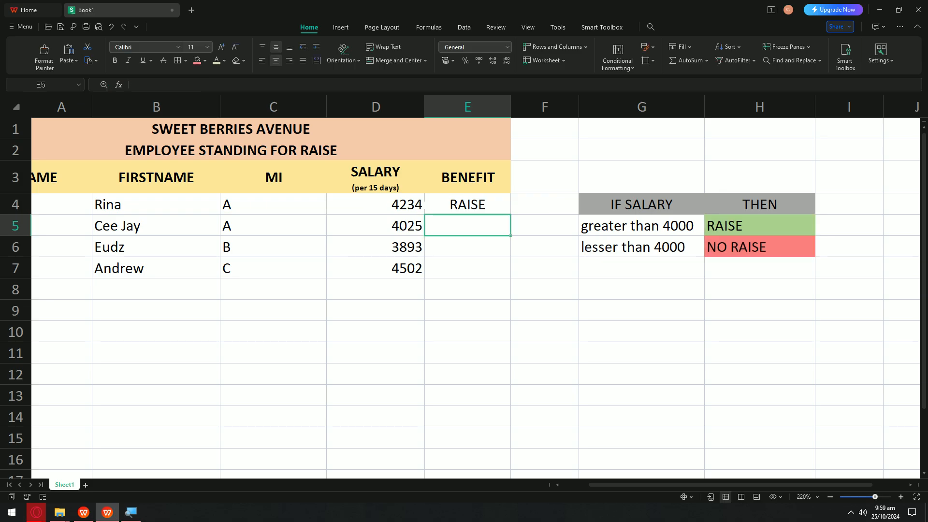
key("Up")
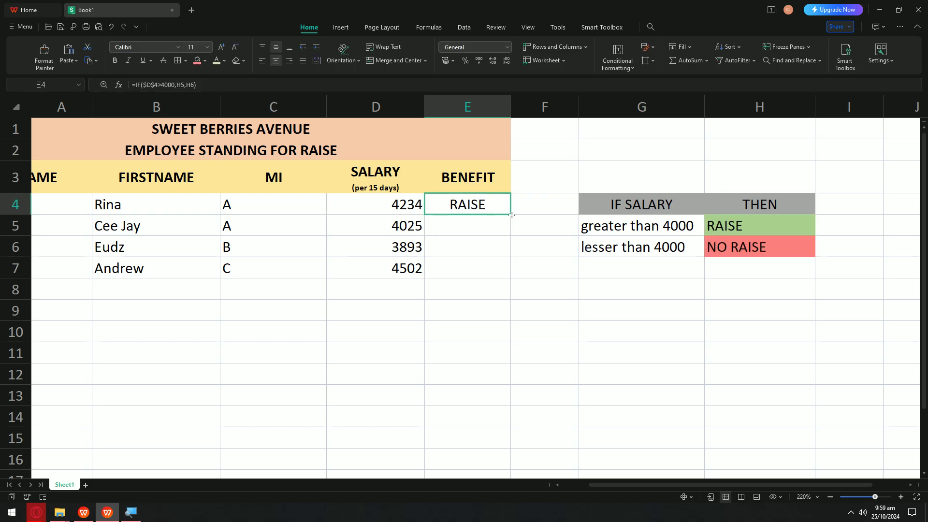
Step: Rewrite E4 as =IF($D$4>4000,"RAISE","NO RAISE") and fill it down to E7
left_click_drag(512, 216, 511, 281)
left_click(533, 231)
key("ctrl+z")
double_click(499, 209)
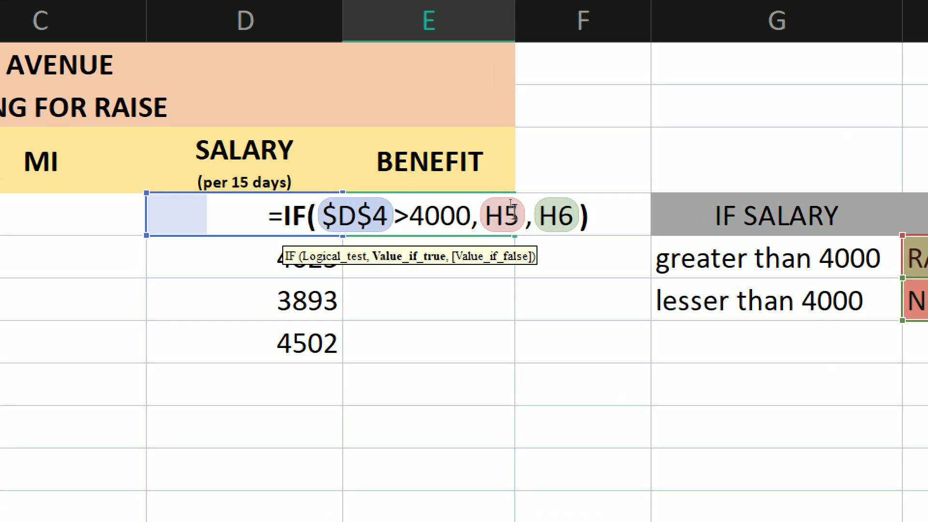
double_click(505, 203)
key("BackSpace")
type("\"RAISE\"")
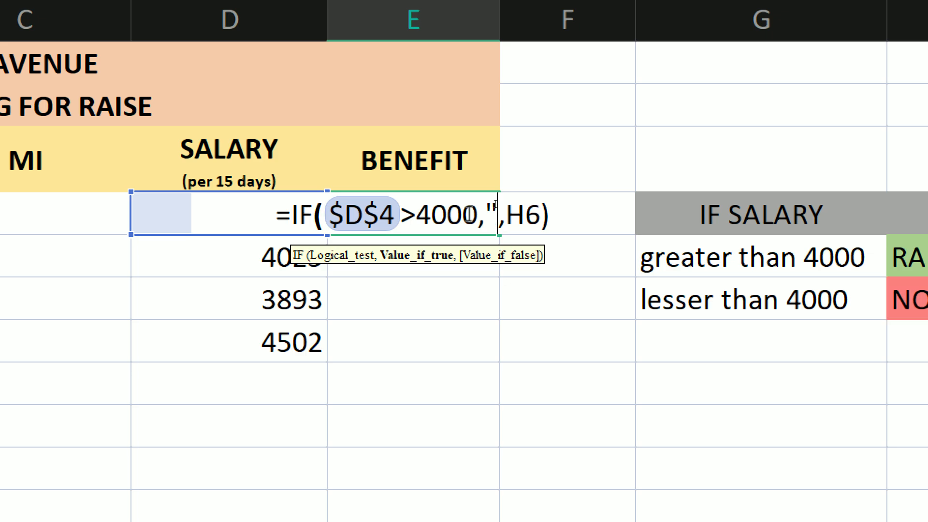
key("Right")
key("Right")
key("Delete")
key("BackSpace")
type("\"")
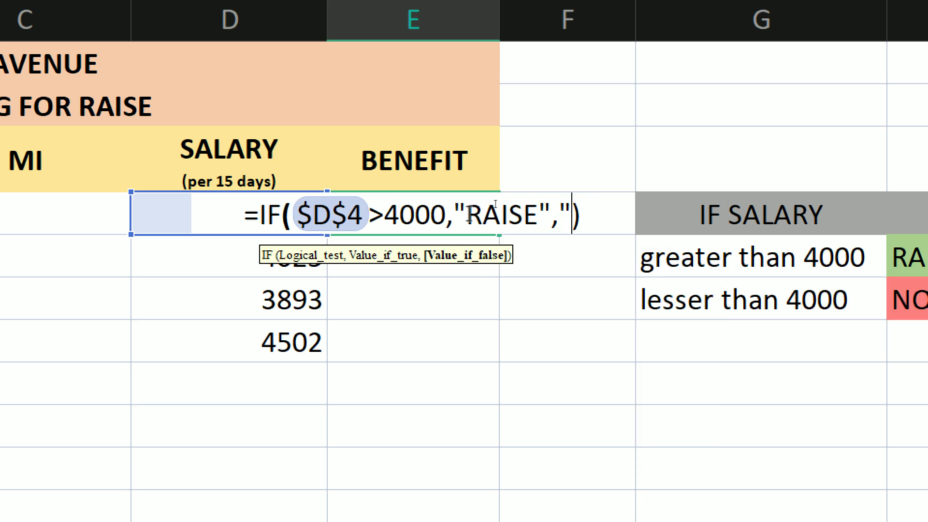
type("NO RAISE")
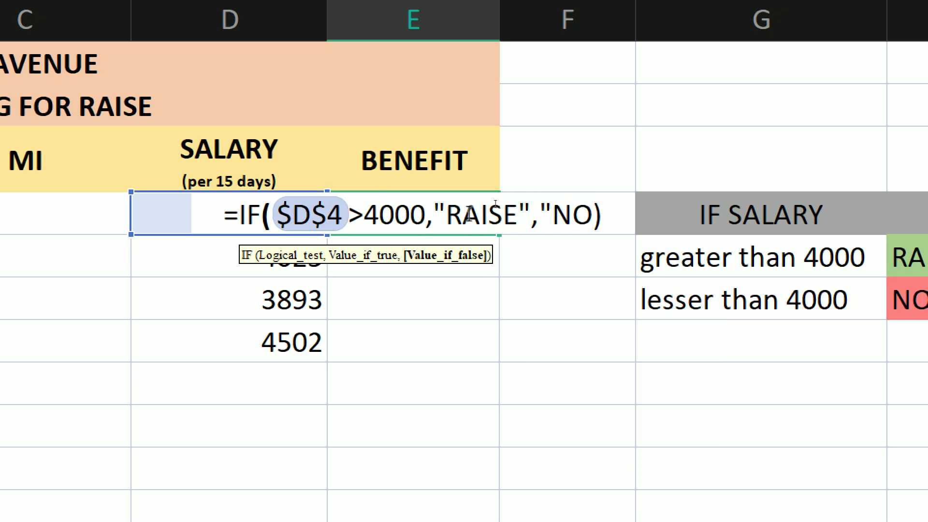
type("\"")
key("Return")
left_click(464, 215)
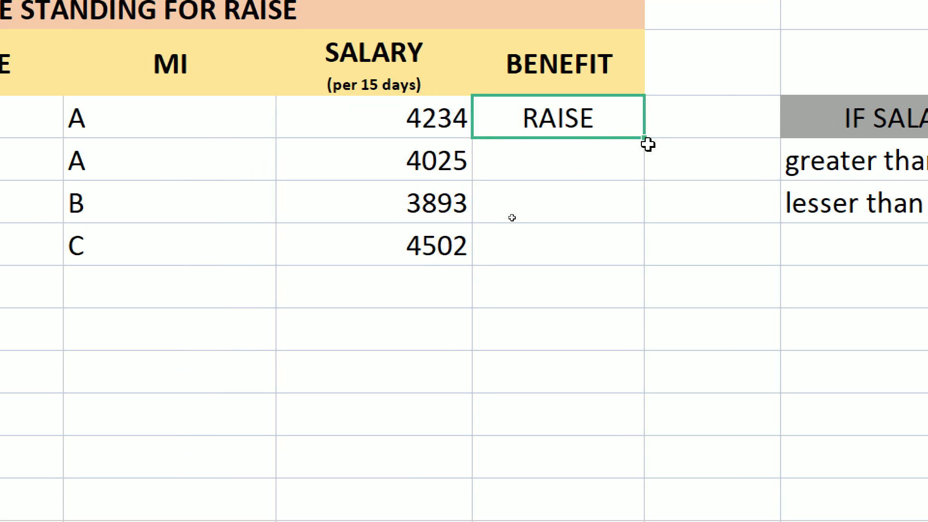
left_click_drag(646, 139, 643, 246)
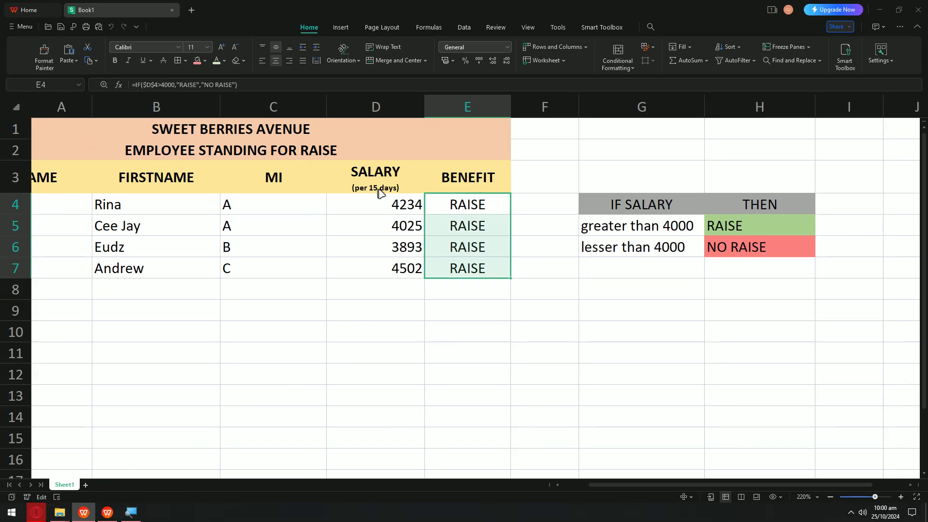
Step: Change E4's salary reference from $D$4 to a relative D4
double_click(460, 235)
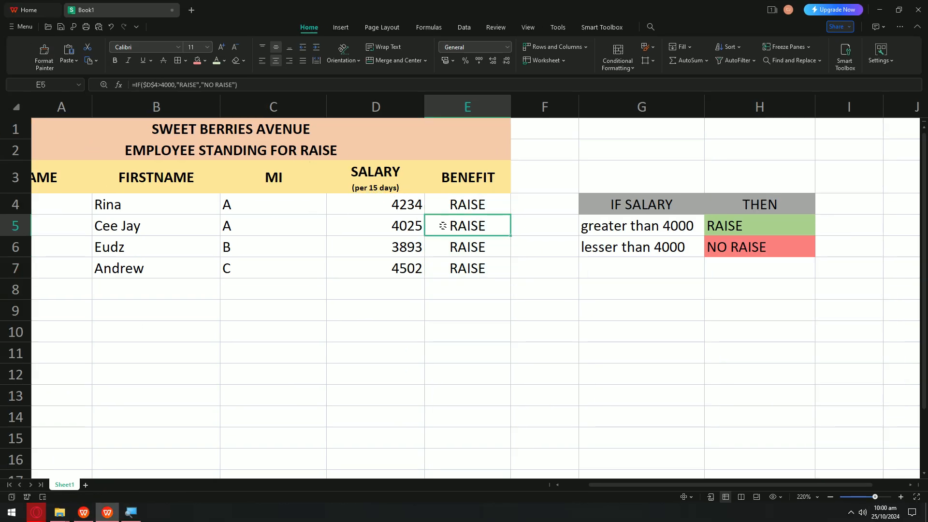
key("Escape")
double_click(459, 245)
key("Escape")
left_click(457, 203)
double_click(457, 203)
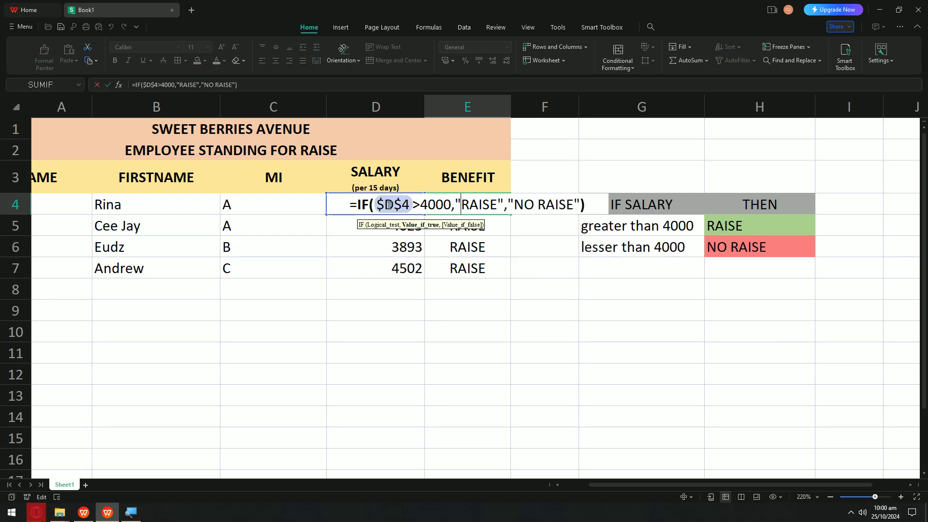
key("F4")
key("F4")
key("F4")
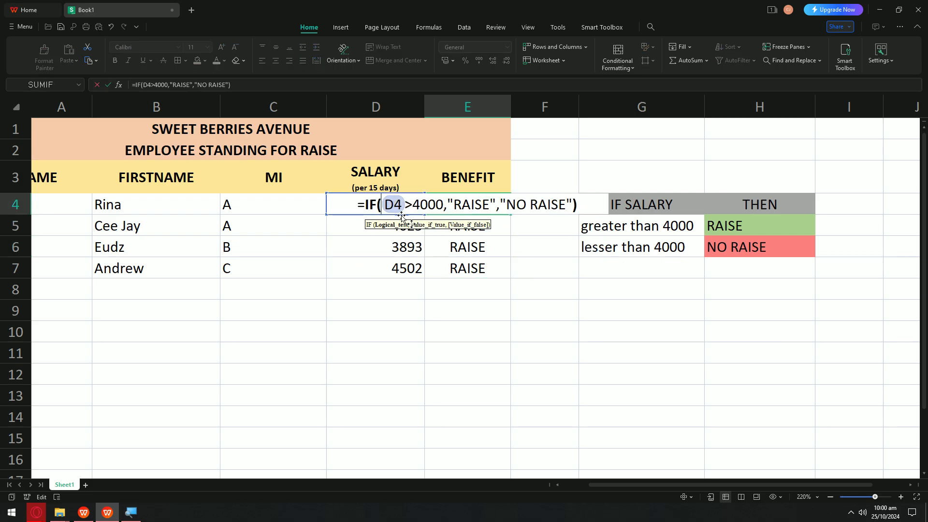
left_click(429, 264)
key("BackSpace")
key("BackSpace")
key("Return")
Step: Fill the corrected E4 formula down to E7 so the 3893 row reads NO RAISE
type("\\")
left_click(537, 226)
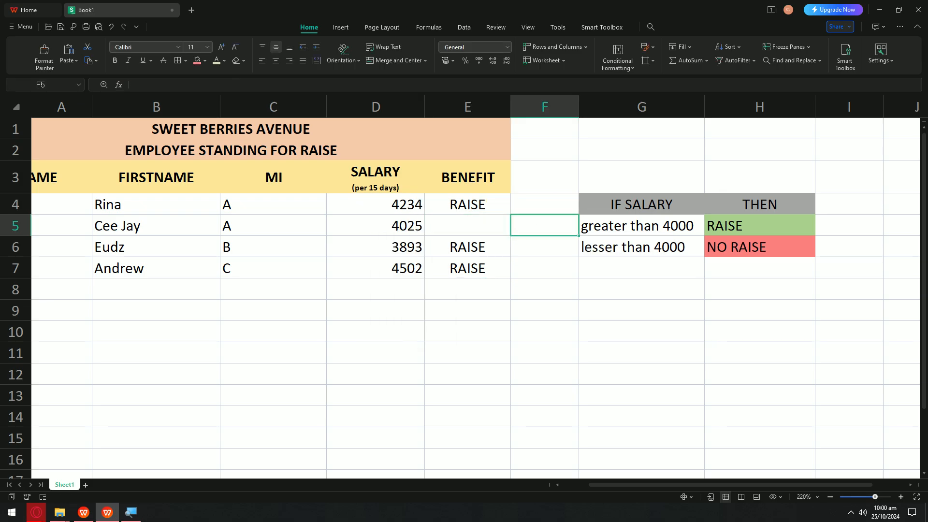
key("ctrl+z")
left_click(474, 206)
double_click(482, 205)
key("Escape")
left_click_drag(510, 214, 517, 263)
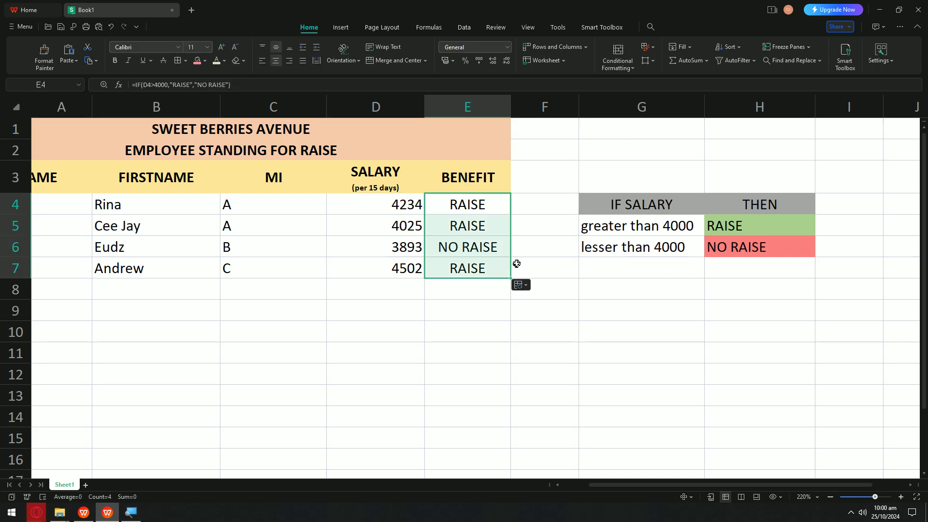
left_click(414, 267)
Step: Change the D7 salary from 4502 to 2000
double_click(413, 267)
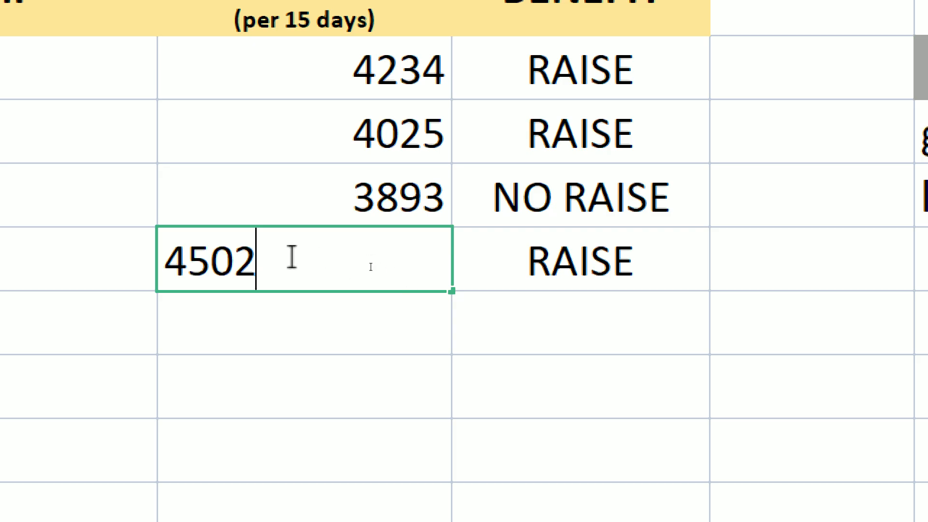
key("BackSpace")
key("BackSpace")
key("BackSpace")
key("BackSpace")
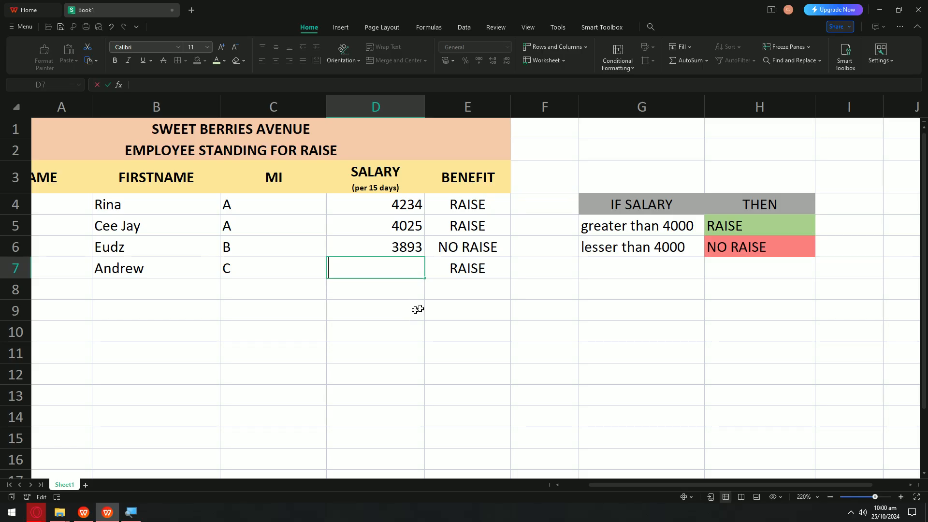
left_click(444, 294)
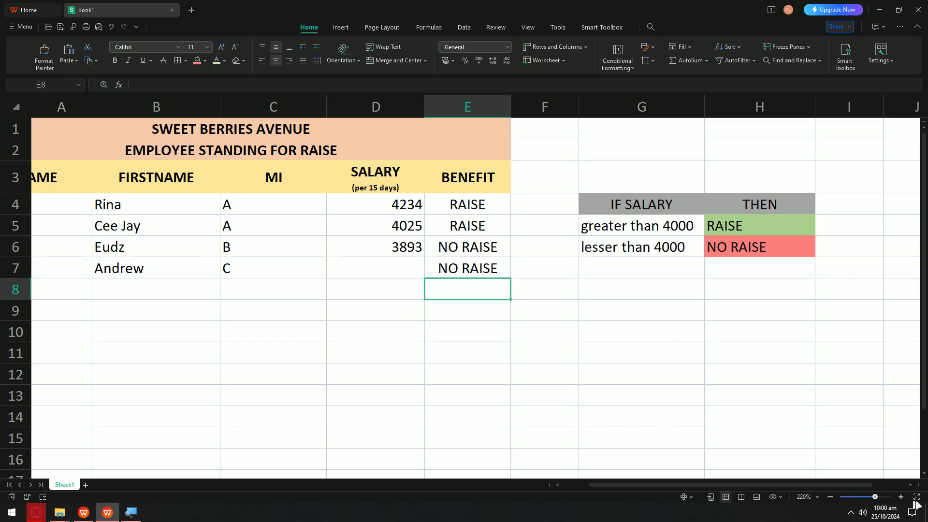
left_click(879, 498)
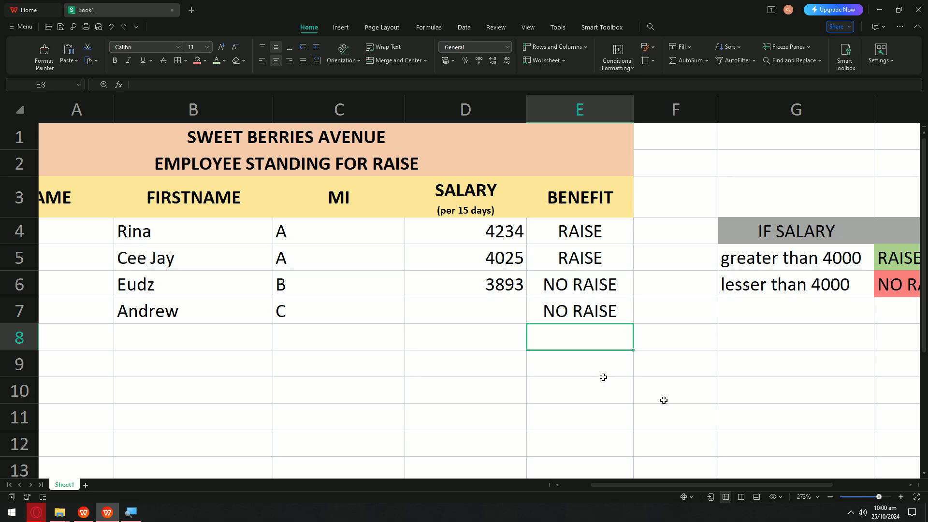
left_click(534, 313)
double_click(519, 313)
type("2000")
key("Return")
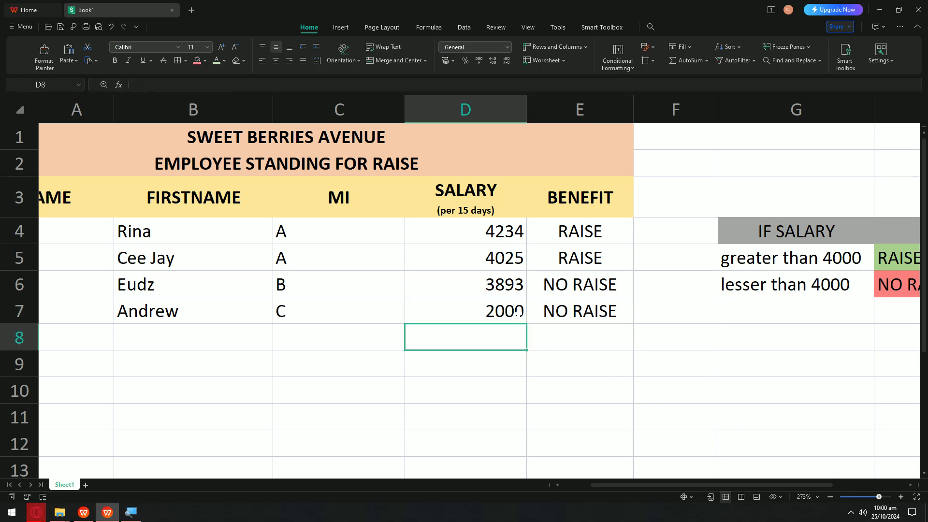
left_click(505, 310)
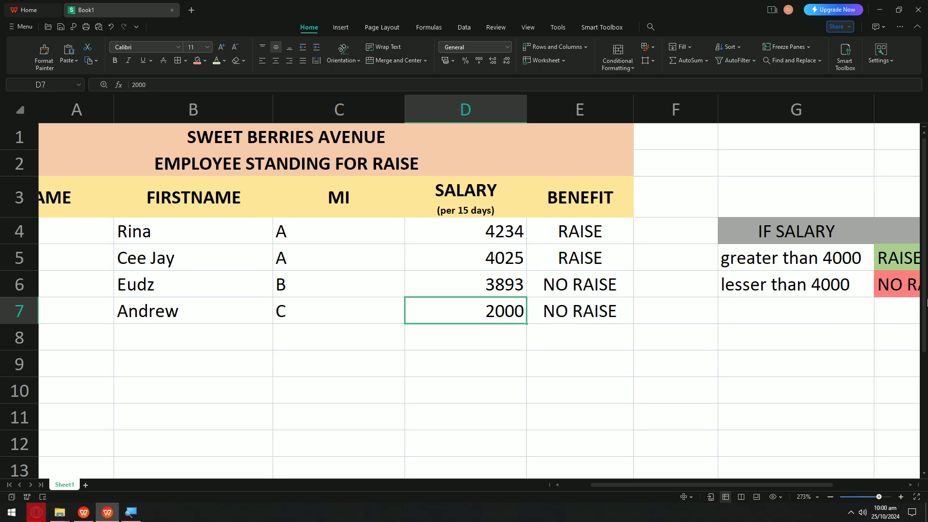
left_click(805, 312)
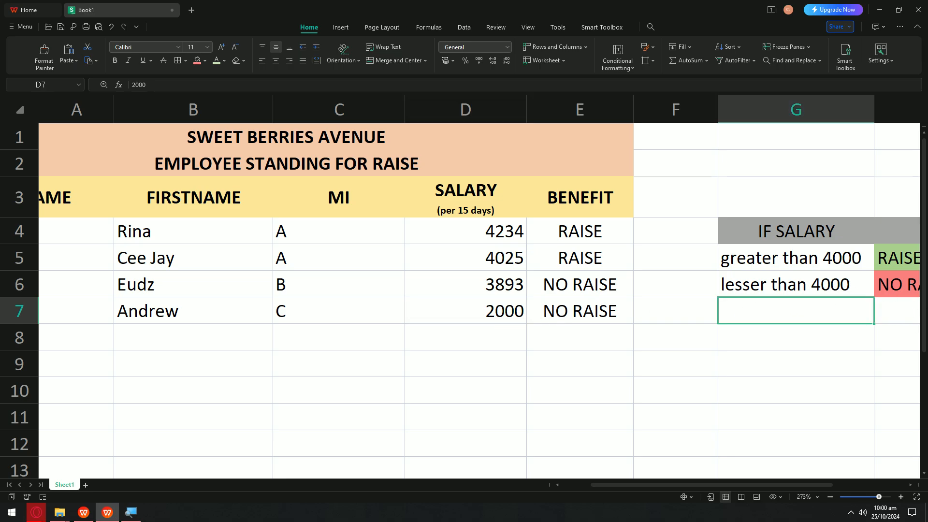
Step: Change the D5 salary from 4025 to 4000 so it shows NO RAISE
double_click(497, 266)
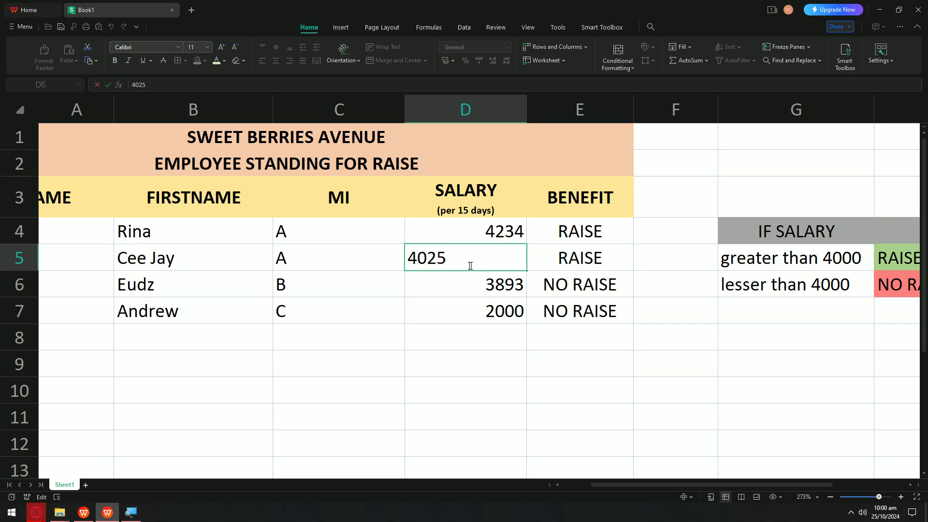
key("BackSpace")
key("BackSpace")
type("3999")
key("Return")
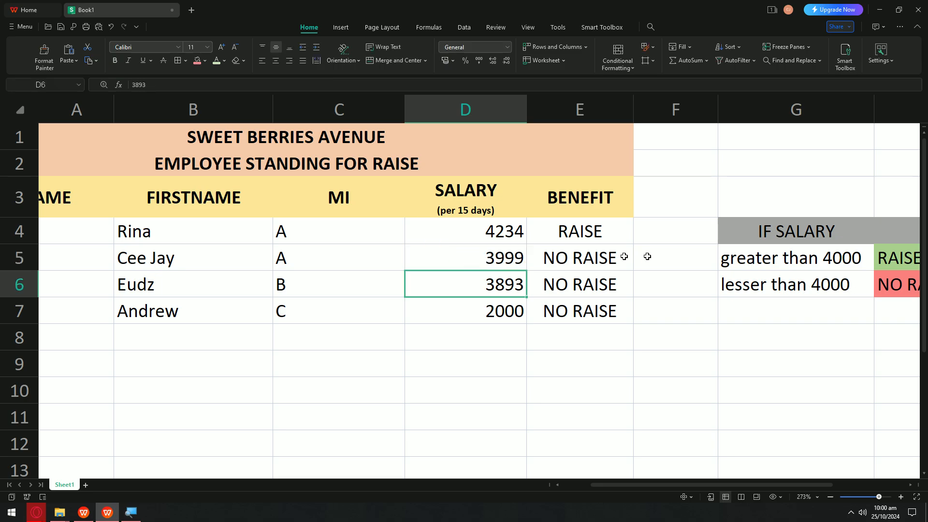
double_click(506, 256)
double_click(476, 255)
type("4000")
key("Return")
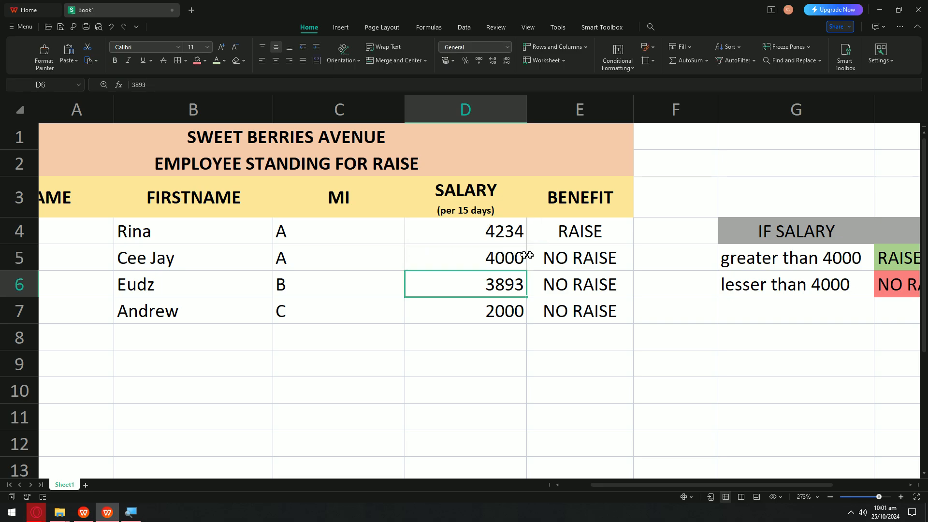
left_click(541, 264)
left_click(497, 261)
Step: Bring up the Save As dialog for the workbook after rechecking E5's NO RAISE result
key("ctrl+s")
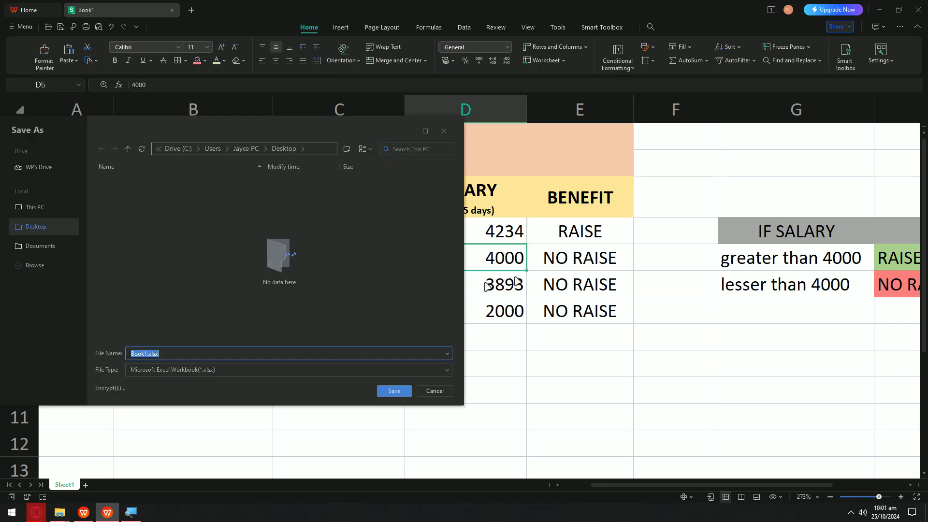
left_click(435, 390)
double_click(555, 257)
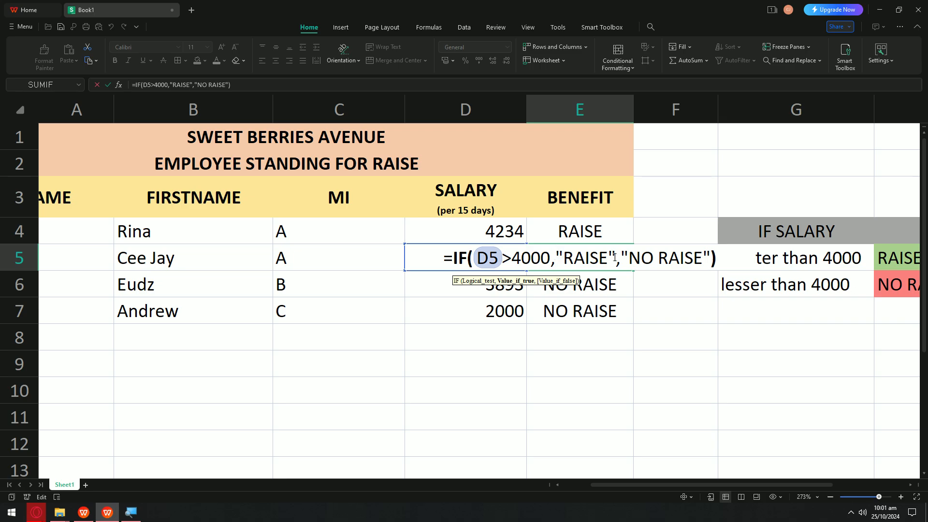
key("Escape")
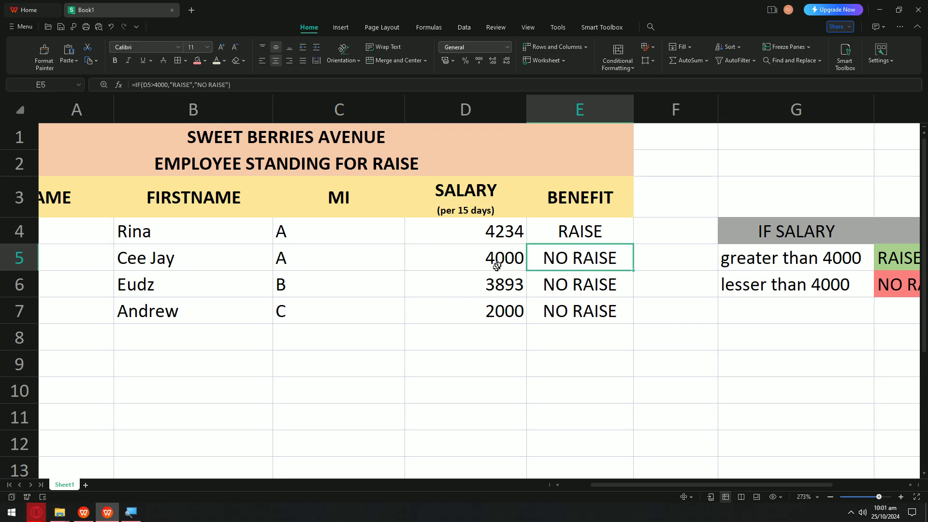
left_click(498, 261)
left_click(565, 264)
left_click(487, 257)
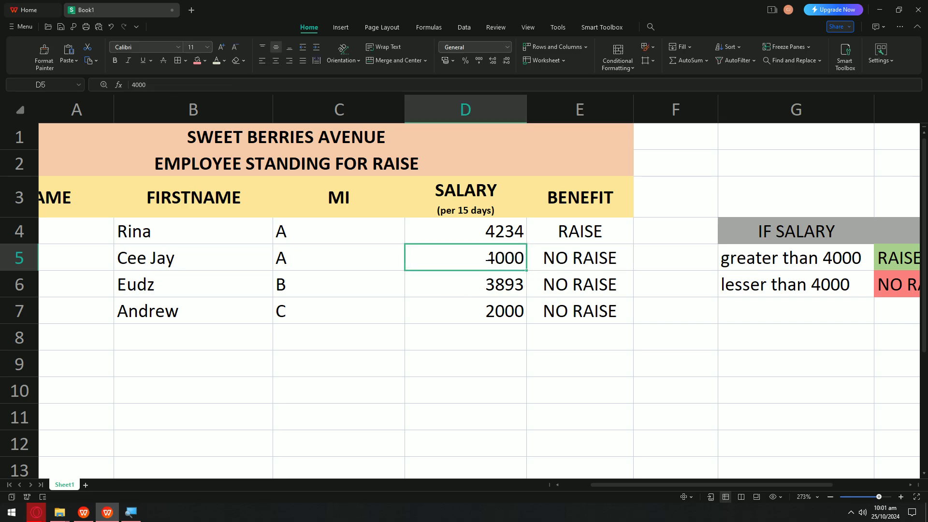
left_click(499, 235)
key("ctrl+s")
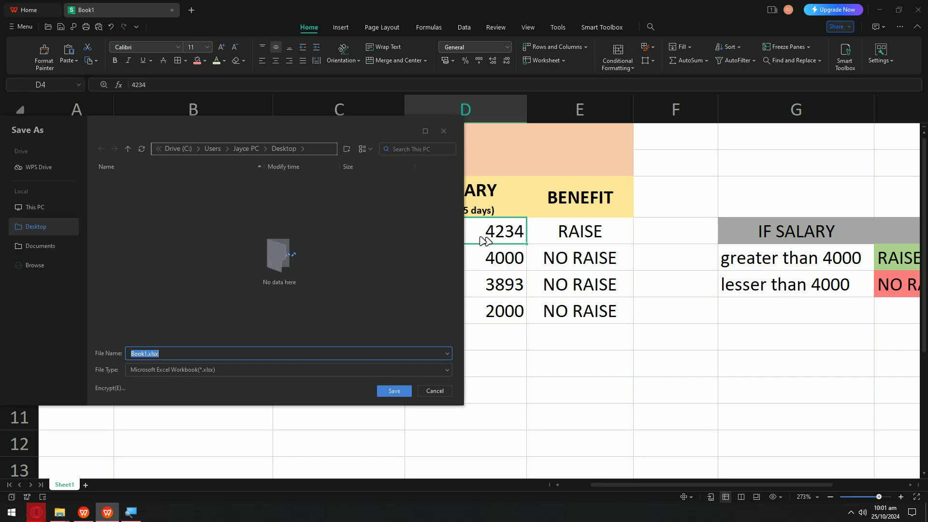
left_click(434, 391)
scroll(529, 326, "down", 5)
left_click(530, 323)
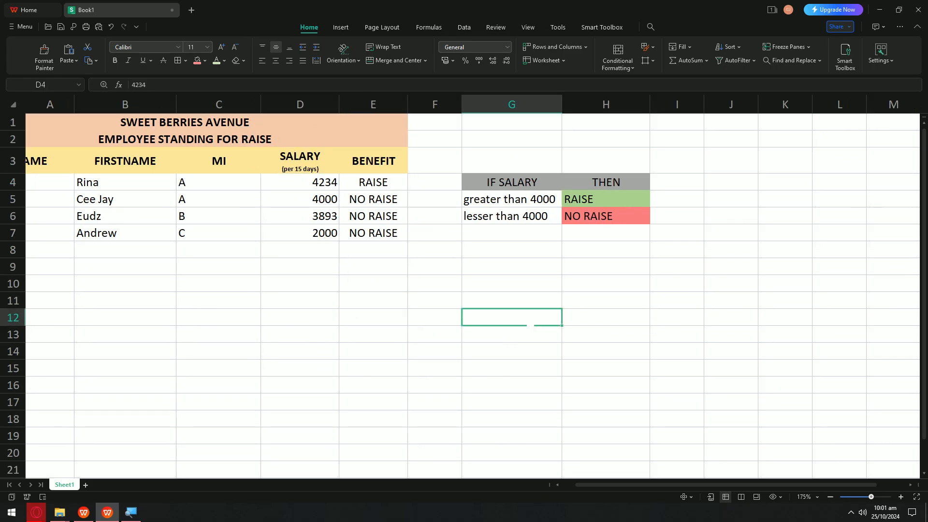
key("ctrl+s")
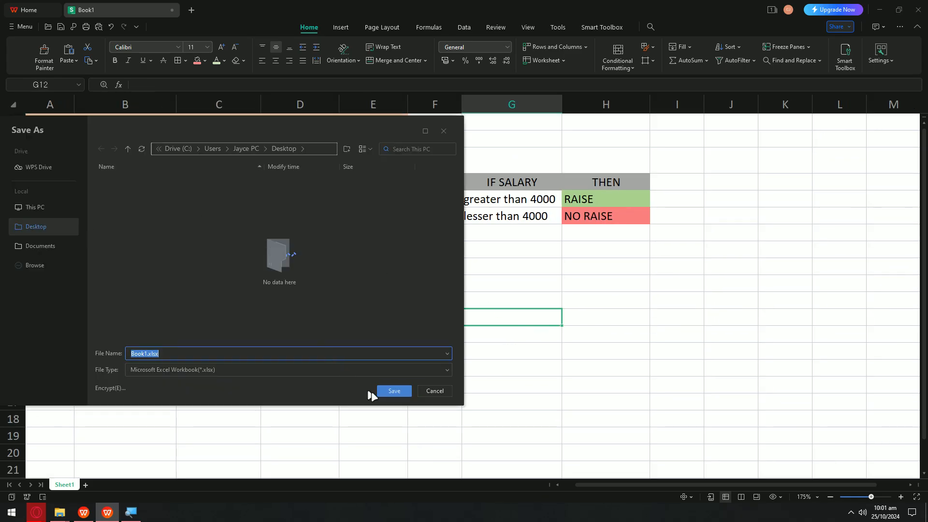
Step: Save the workbook as Book1.xlsx on the Desktop and close the spreadsheet window
left_click(393, 391)
left_click(613, 135)
left_click_drag(576, 9, 500, 193)
left_click(749, 204)
Step: Reopen Book1.xlsx from the desktop and maximize its window
left_click(879, 5)
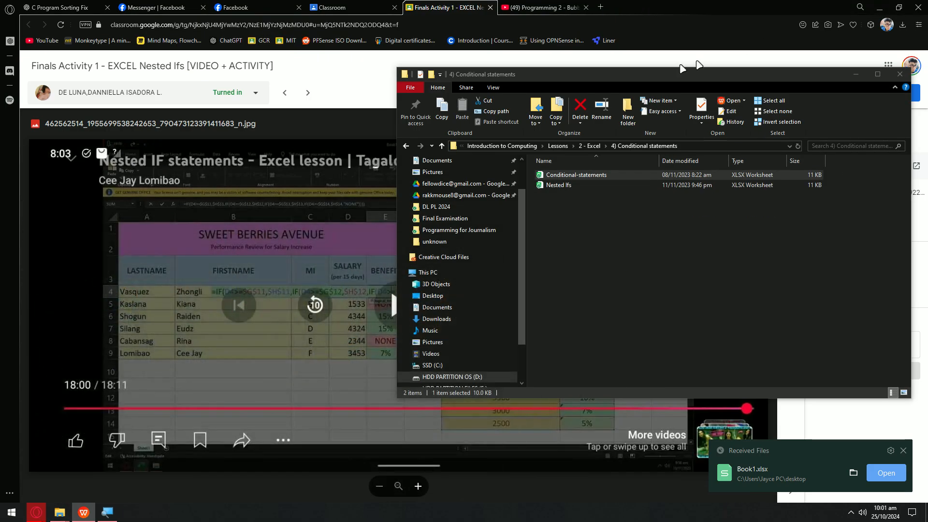
left_click(876, 7)
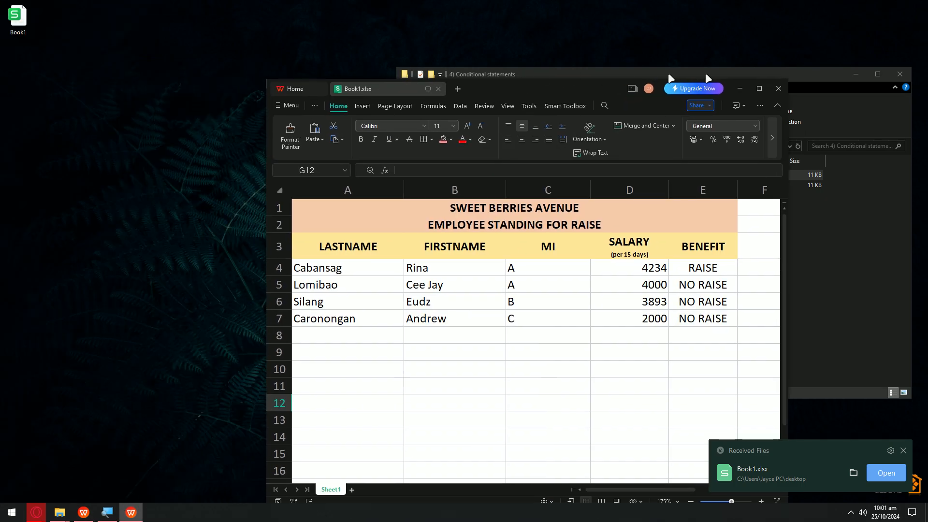
left_click(768, 91)
left_click(363, 220)
Step: Inspect the E4 and E5 BENEFIT formulas and the D5 salary without changing them
scroll(362, 220, "up", 5, "ctrl")
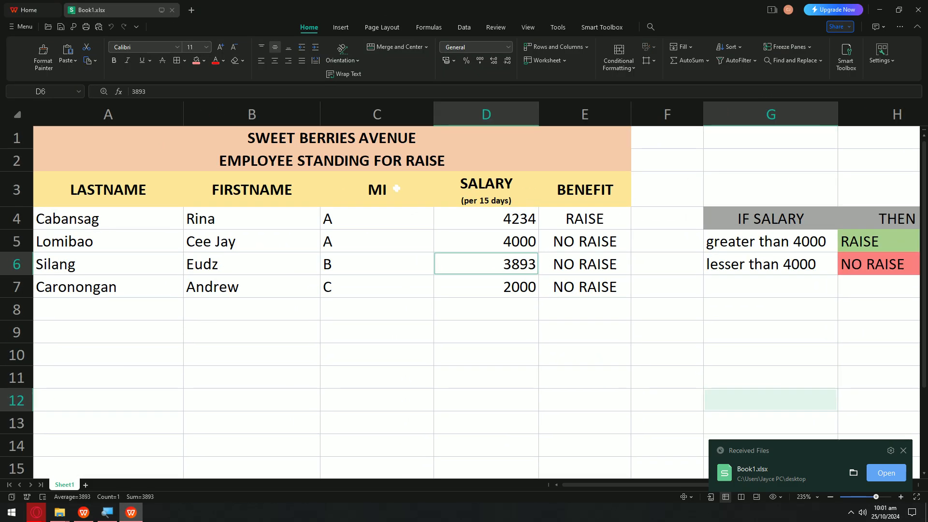
scroll(650, 256, "up", 2, "ctrl")
double_click(653, 250)
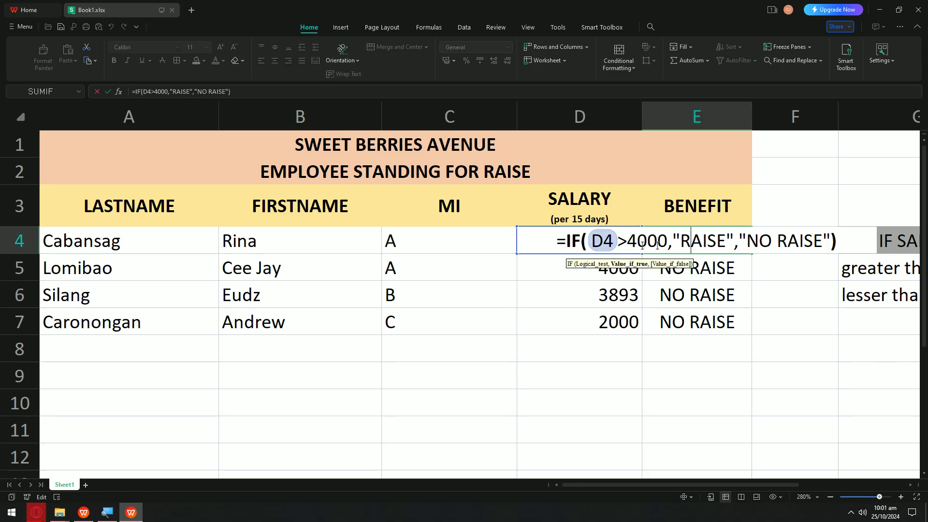
key("Escape")
double_click(632, 270)
key("Escape")
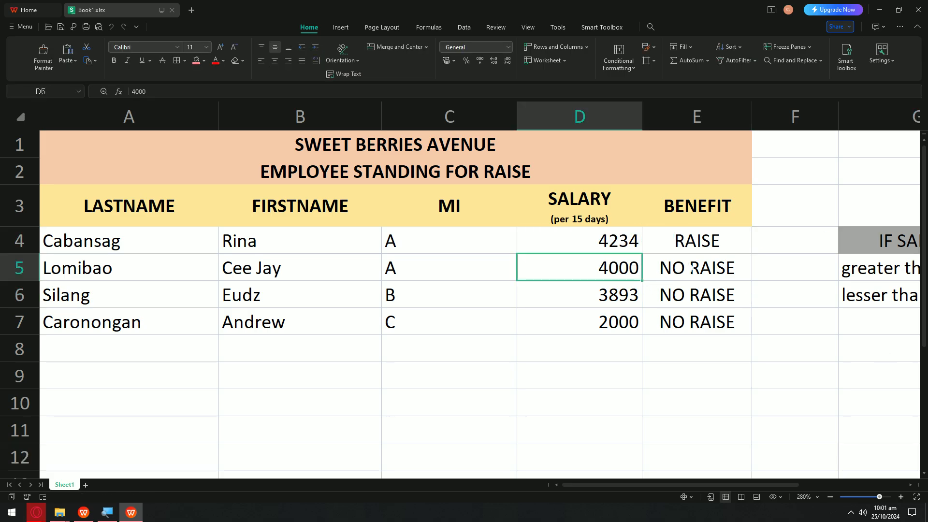
double_click(653, 271)
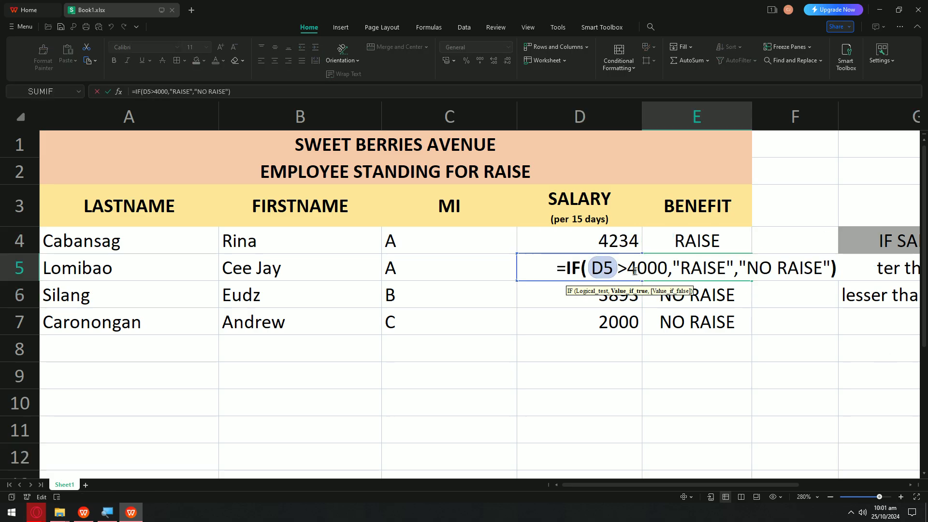
key("Escape")
Step: Change the D5 salary to 4001
double_click(612, 267)
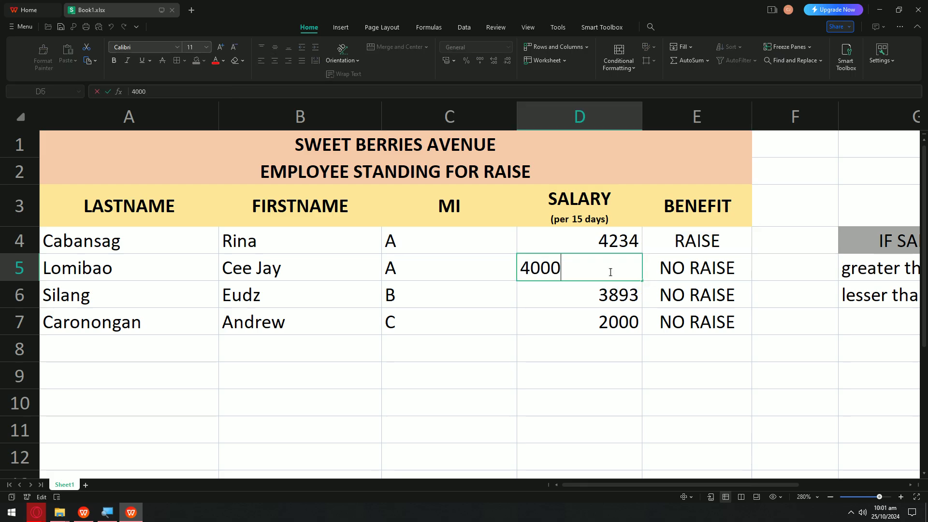
key("BackSpace")
type("1")
key("Return")
Step: Edit E5's IF formula so it tests D5>=4000 instead of D5>4000
left_click(678, 273)
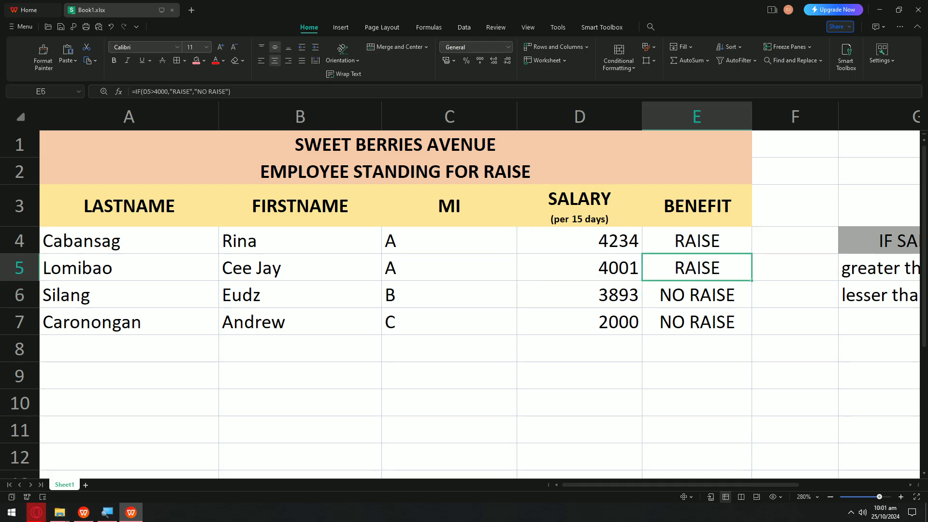
double_click(648, 268)
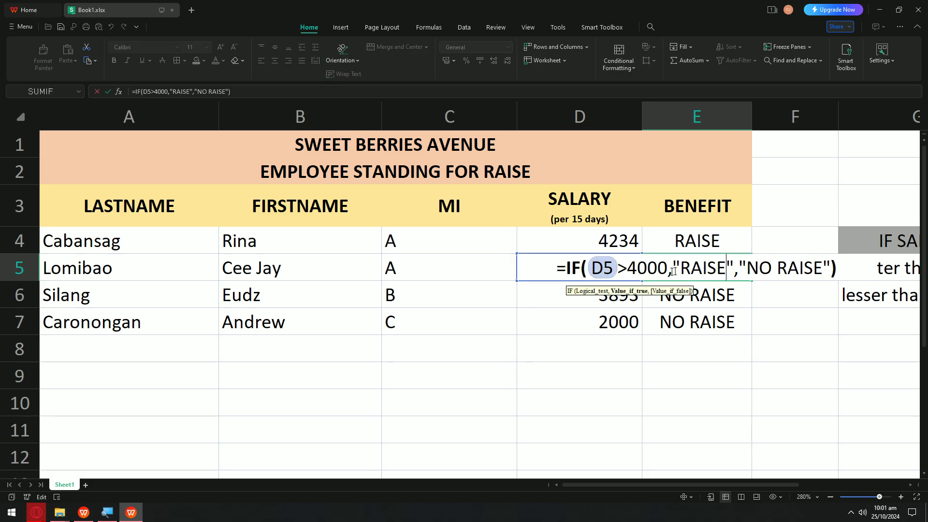
left_click(628, 269)
type("=")
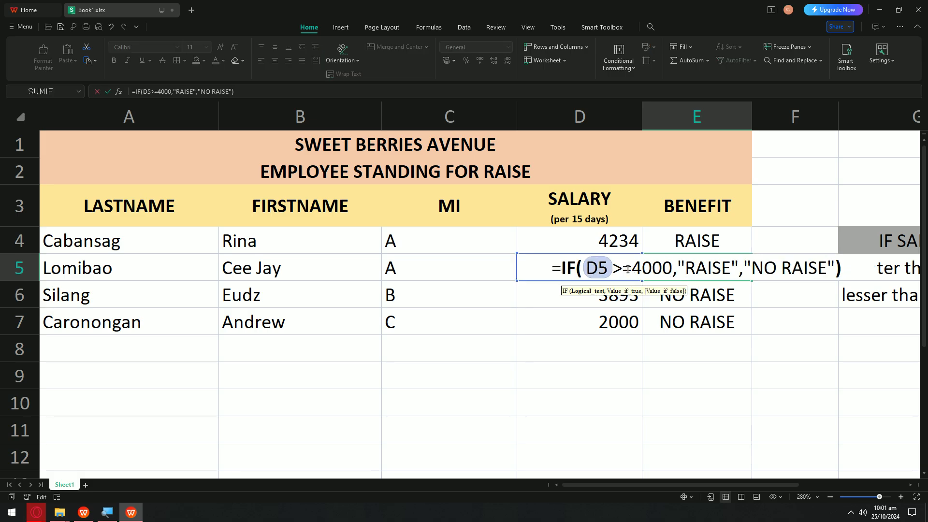
key("Return")
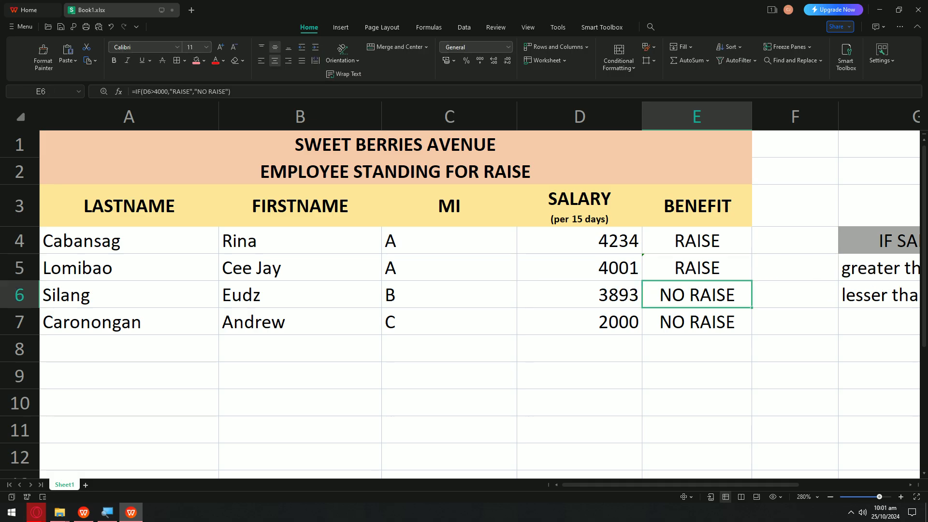
scroll(808, 305, "down", 4)
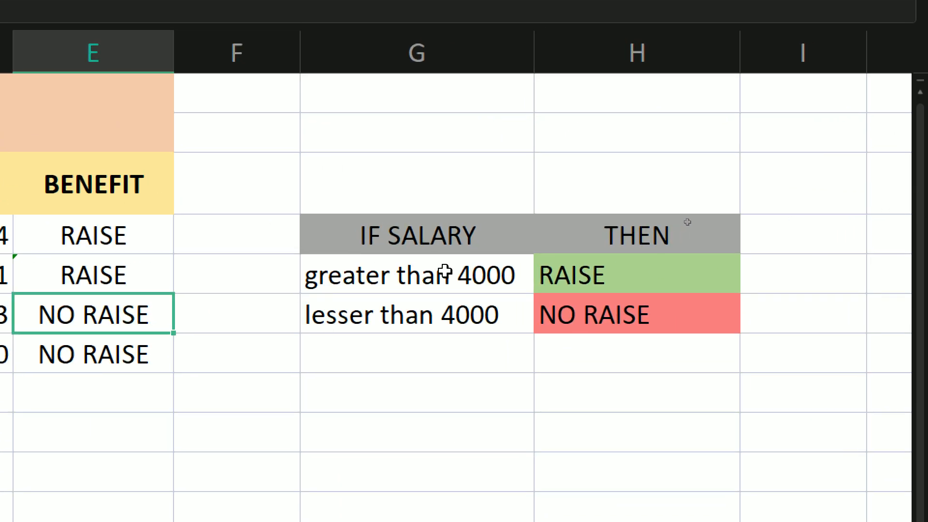
Step: Try adding 'or equal to' to the G5 legend on two lines, then undo it
left_click(688, 223)
double_click(449, 272)
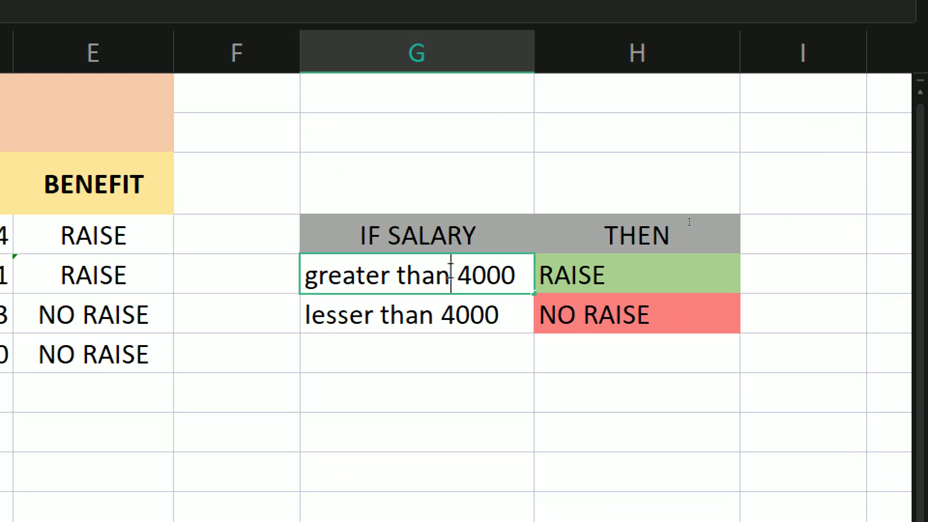
type("OR EQUALK")
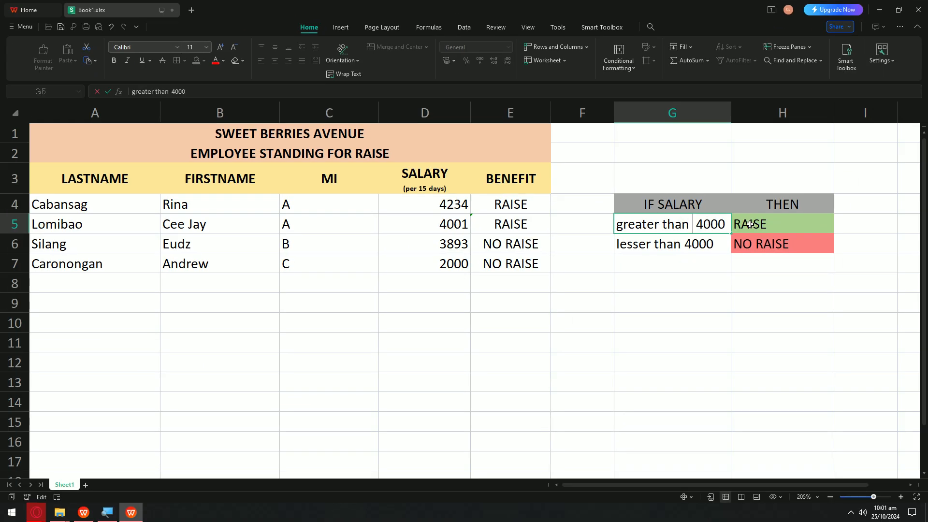
key("BackSpace")
key("BackSpace")
key("BackSpace")
key("BackSpace")
key("BackSpace")
key("BackSpace")
key("BackSpace")
key("BackSpace")
key("BackSpace")
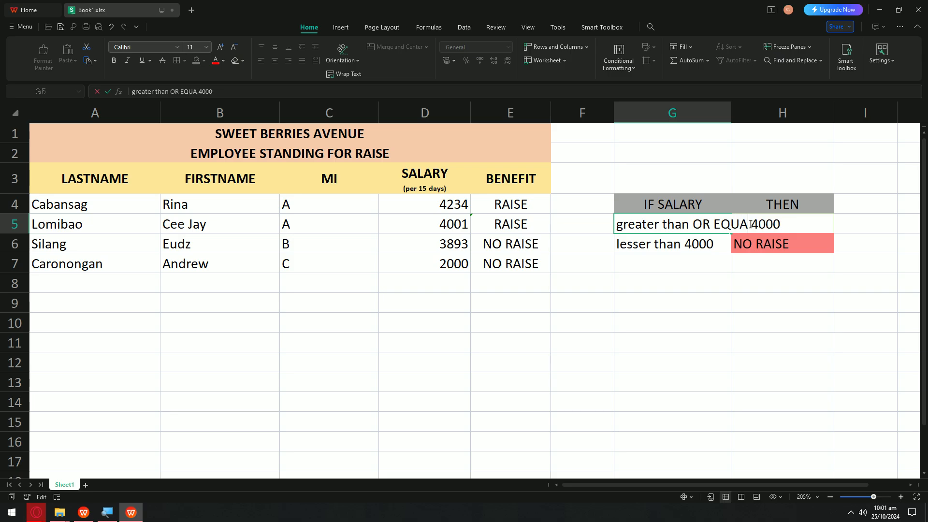
type("or equal to")
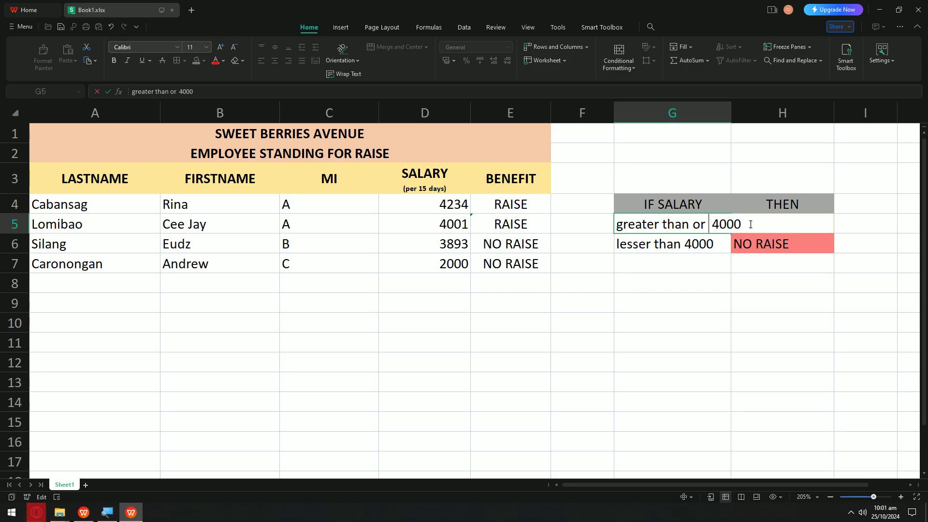
key("alt")
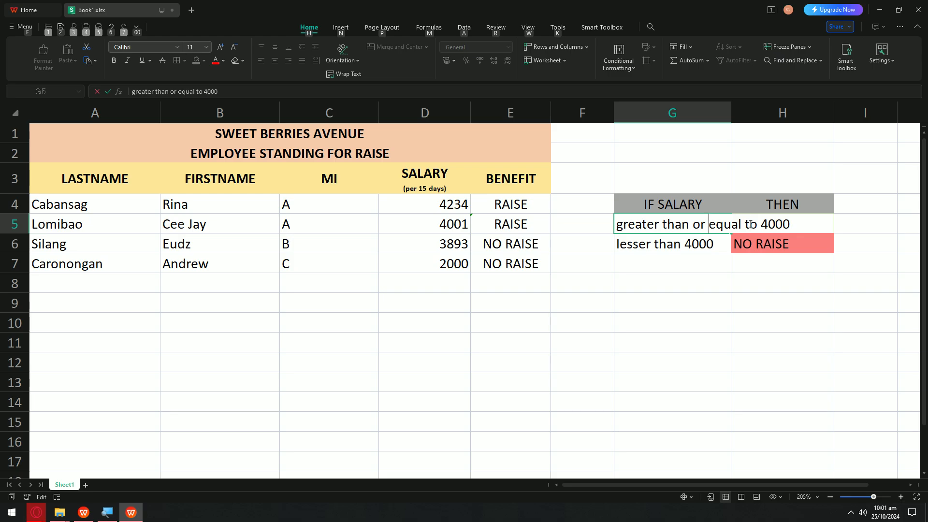
key("alt+Return")
left_click(682, 276)
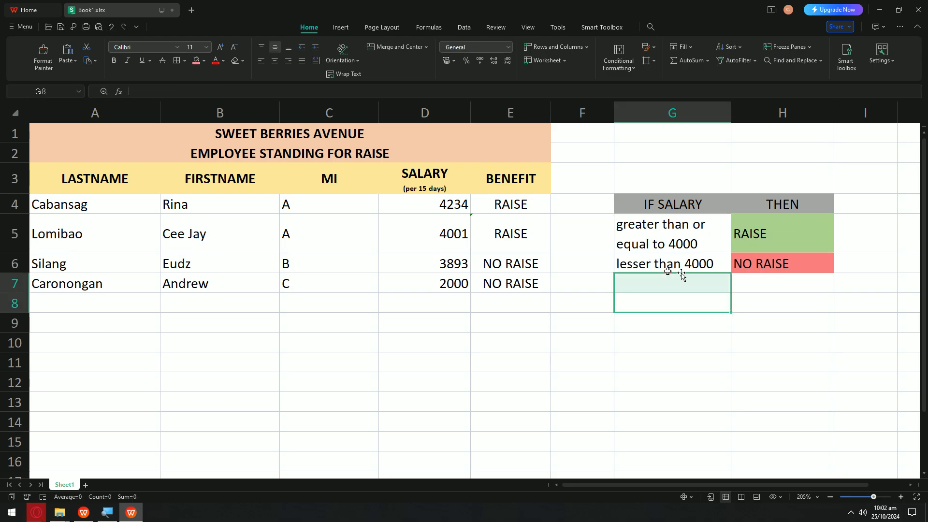
key("ctrl+z")
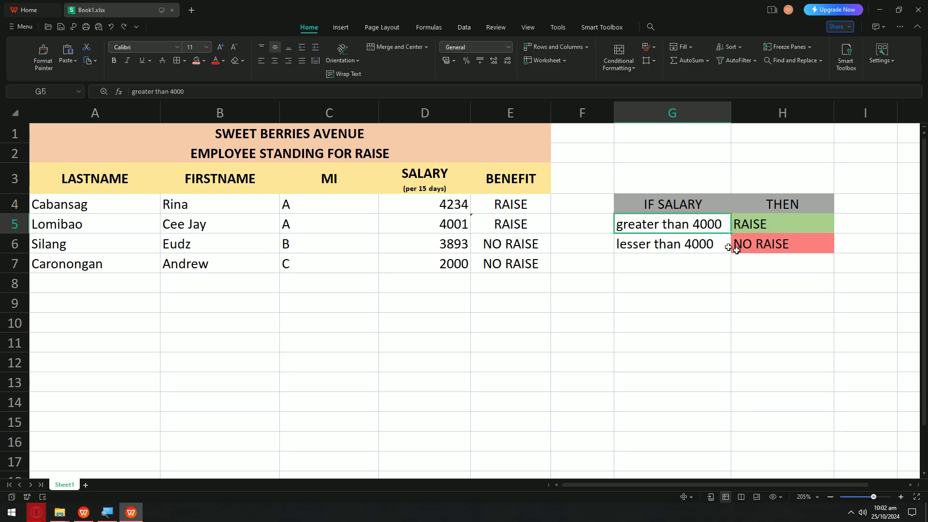
Step: Widen column G and reword G5 to 'greater than or equal to 4000'
left_click_drag(728, 111, 835, 111)
double_click(723, 222)
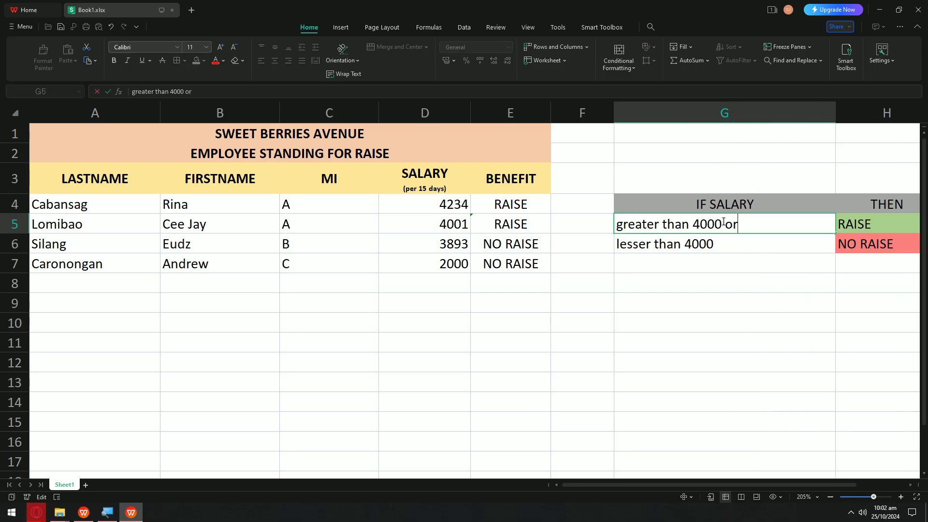
type("or equal to")
key("BackSpace")
key("BackSpace")
key("BackSpace")
key("BackSpace")
key("BackSpace")
key("BackSpace")
key("BackSpace")
key("BackSpace")
key("BackSpace")
key("BackSpace")
key("BackSpace")
key("BackSpace")
key("BackSpace")
key("BackSpace")
key("BackSpace")
key("BackSpace")
type("or equal to 4000")
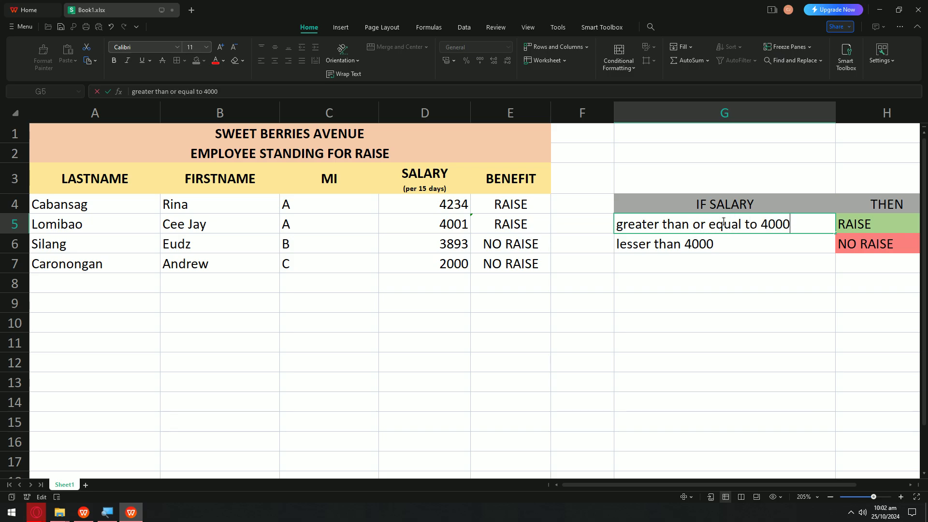
left_click_drag(701, 225, 792, 225)
key("ctrl+c")
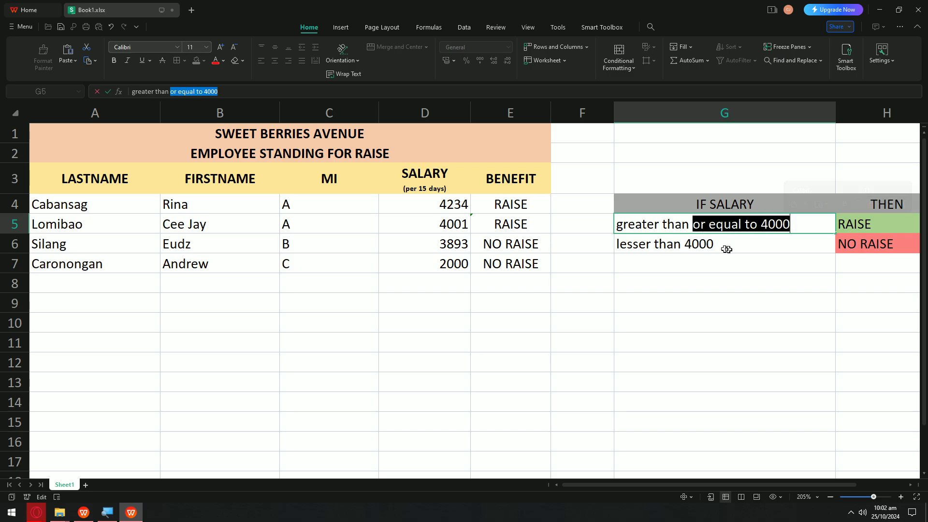
left_click(716, 247)
Step: Keep the G6 legend condition reading 'lesser than 4000'
left_click_drag(714, 245, 687, 245)
key("ctrl+v")
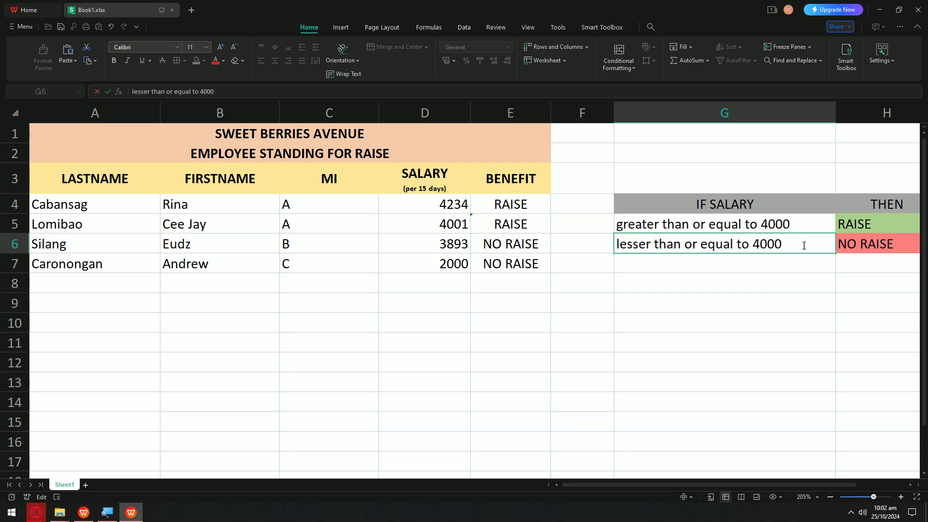
left_click_drag(787, 243, 750, 247)
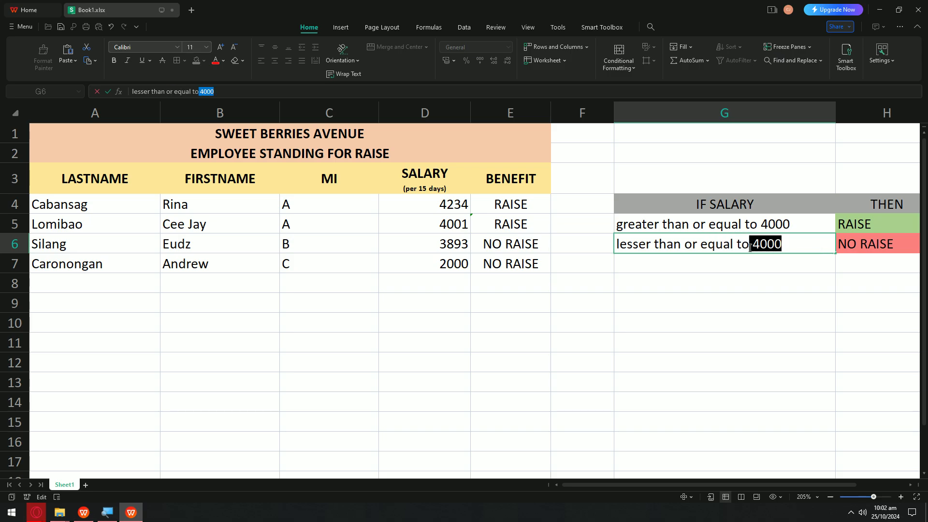
type("3")
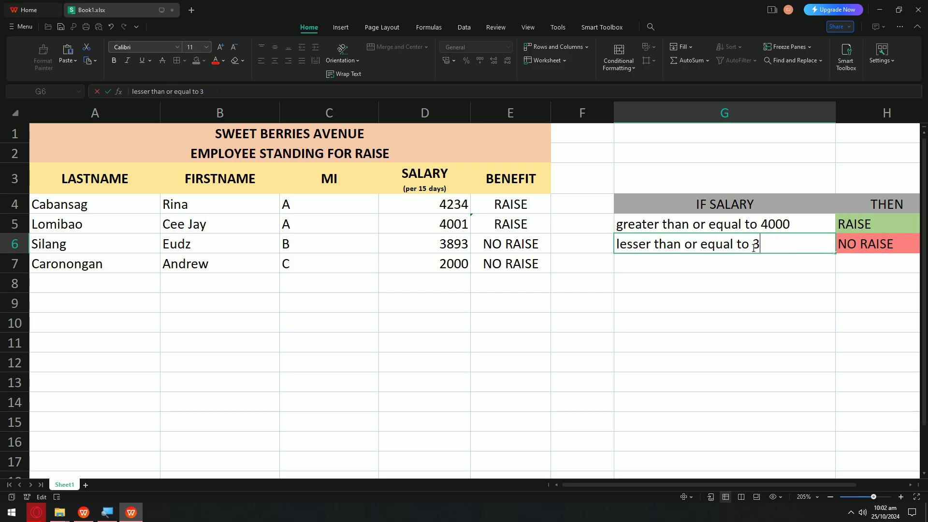
key("BackSpace")
key("BackSpace")
key("BackSpace")
key("Return")
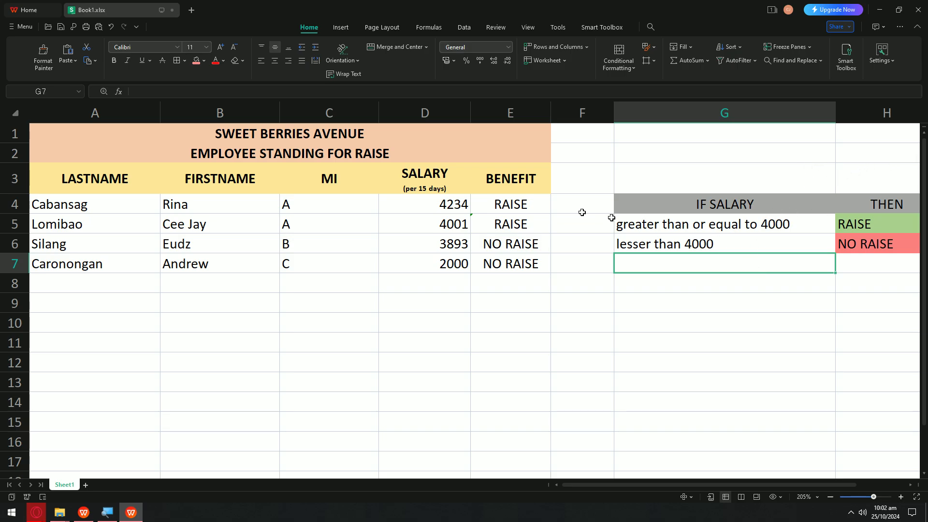
Step: Show E5's IF formula, highlighting the = in its >=4000 comparison
left_click(478, 209)
left_click(457, 225)
double_click(458, 225)
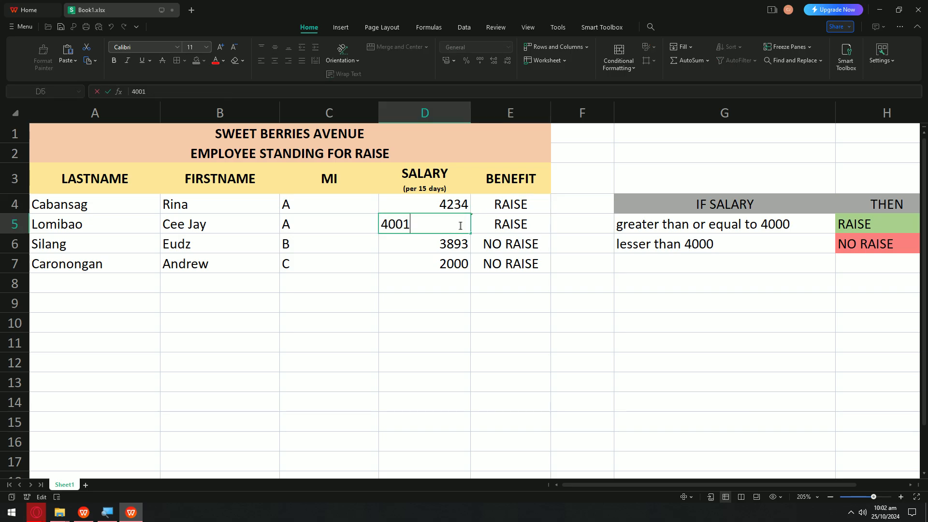
left_click(486, 212)
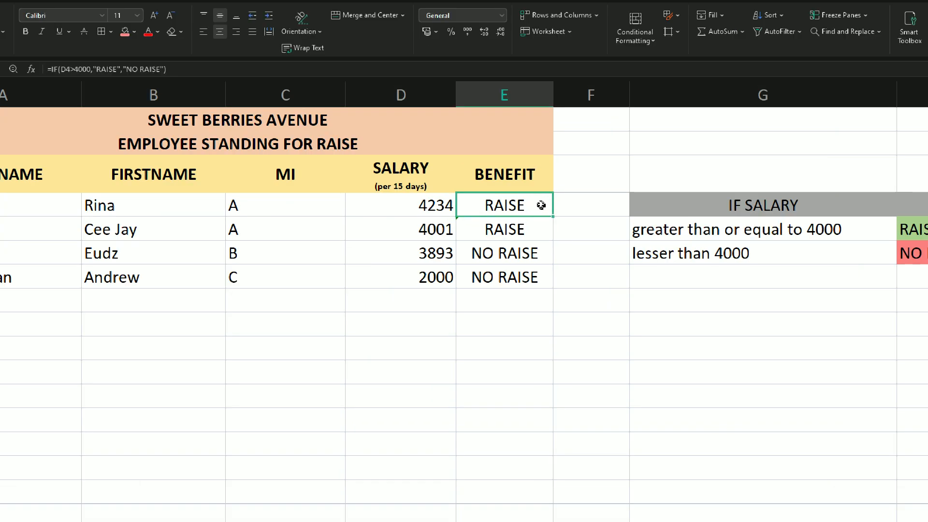
left_click(517, 225)
double_click(518, 225)
left_click(462, 226)
left_click_drag(386, 247, 374, 246)
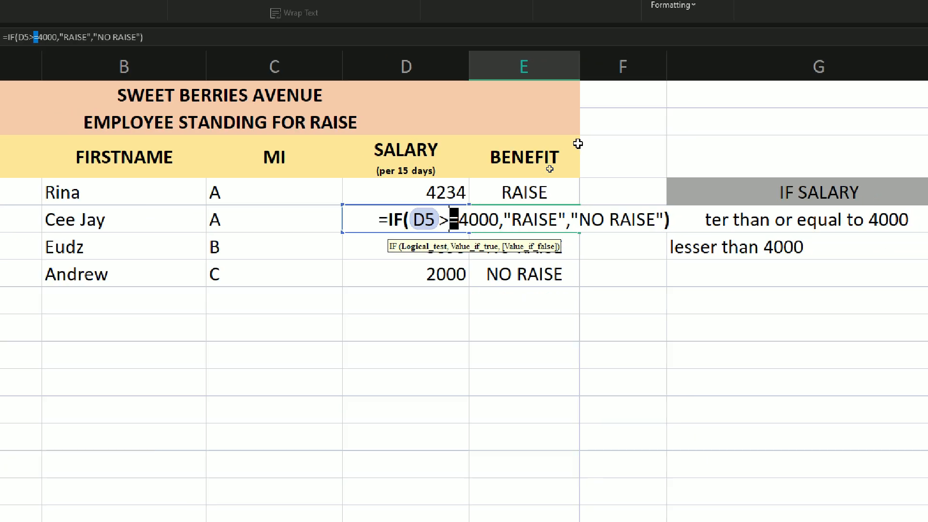
Step: Set the D5 salary to 4000, then lower it to 3999
double_click(454, 227)
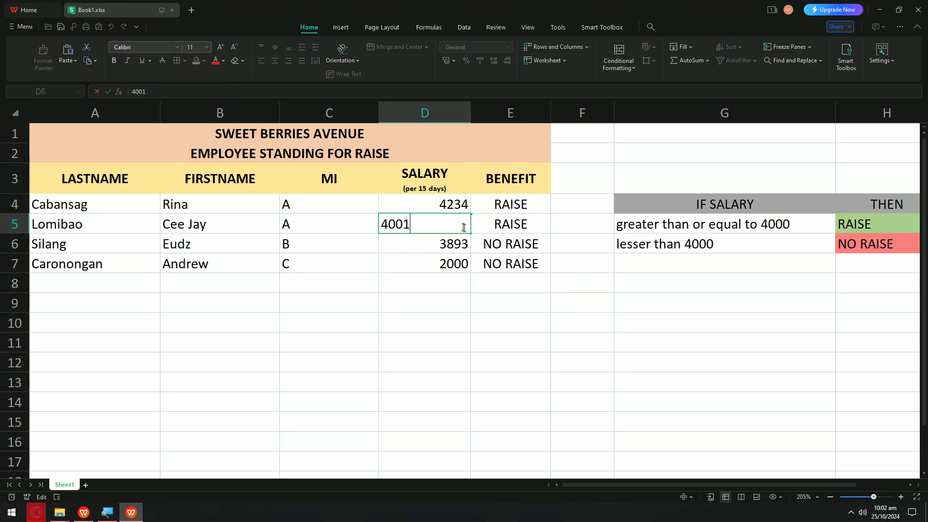
key("BackSpace")
key("BackSpace")
type("000")
key("Return")
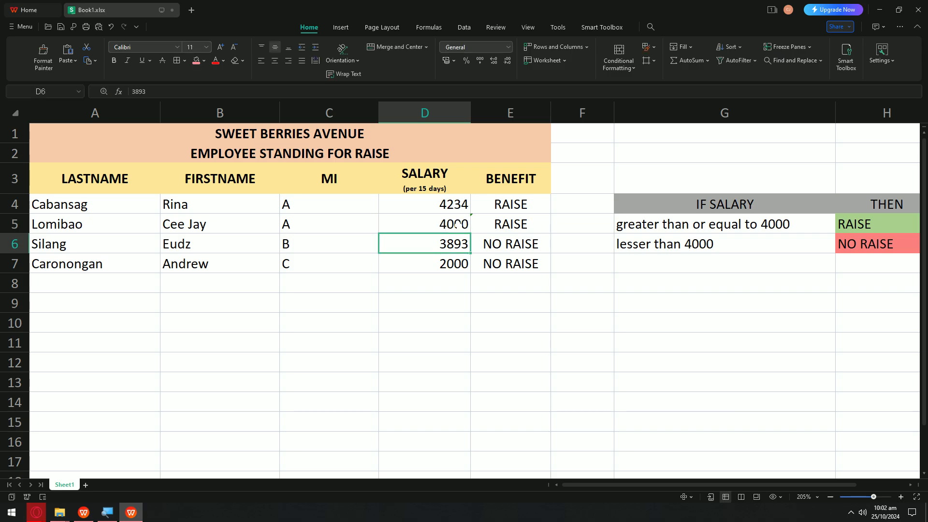
double_click(458, 225)
key("BackSpace")
key("BackSpace")
key("BackSpace")
key("BackSpace")
type("3999")
key("Return")
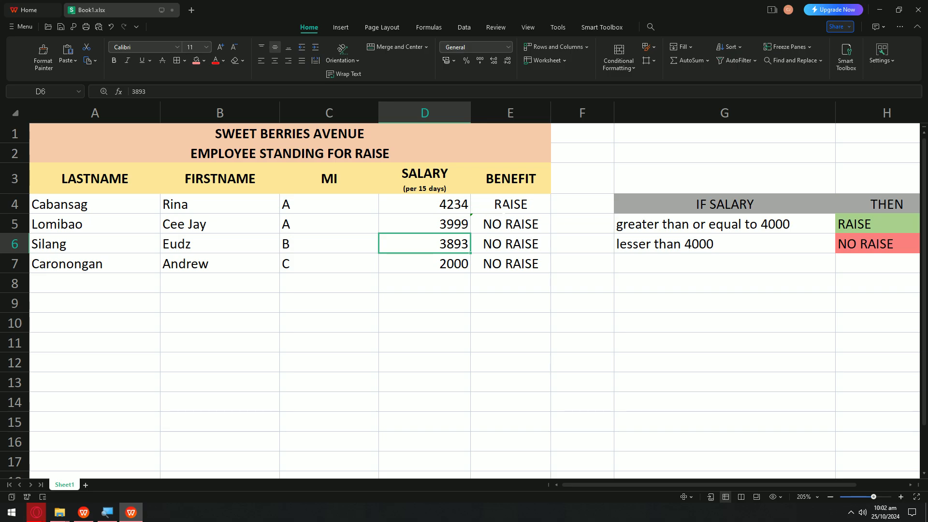
Step: Open the E4 and E5 BENEFIT formulas to compare their >=4000 tests
left_click(503, 210)
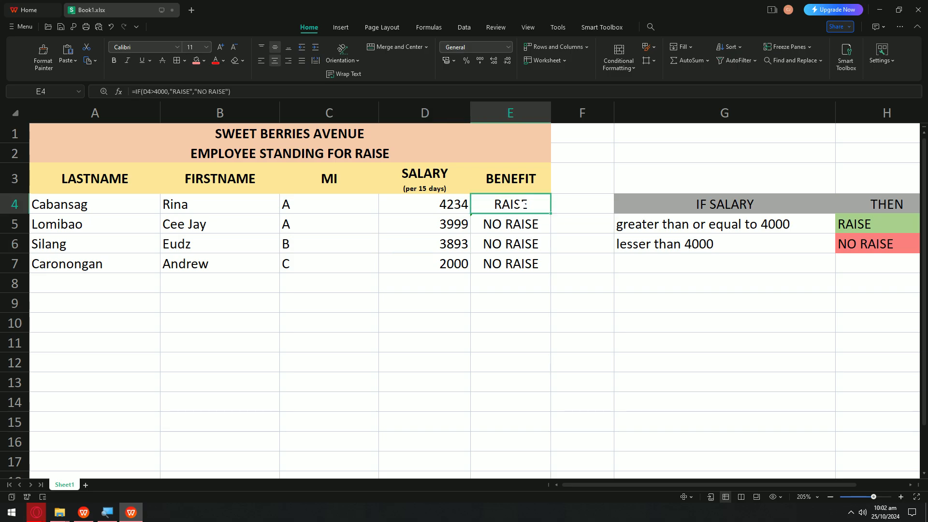
left_click(425, 213)
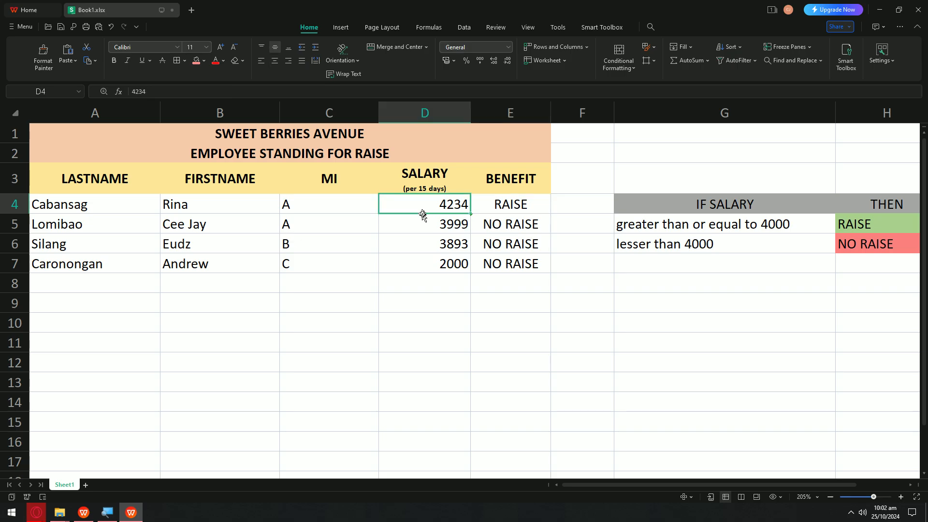
double_click(520, 203)
key("Escape")
double_click(523, 224)
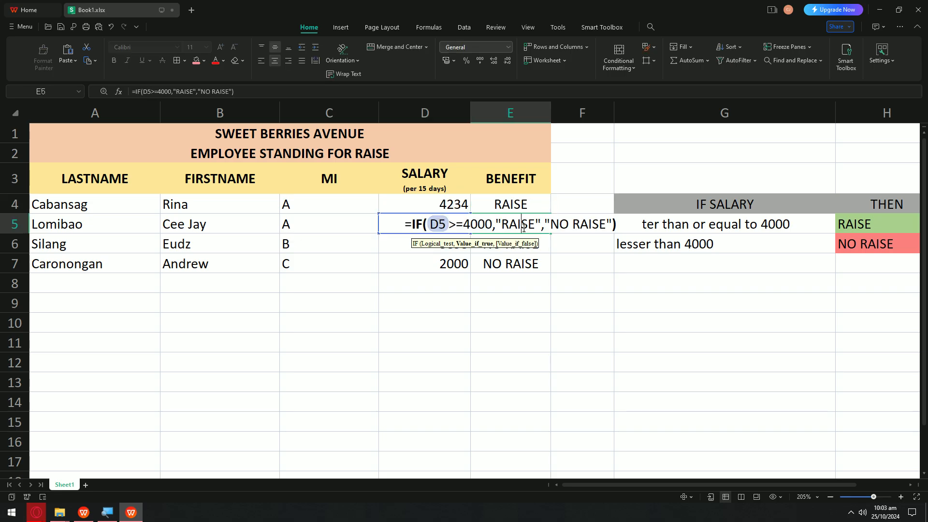